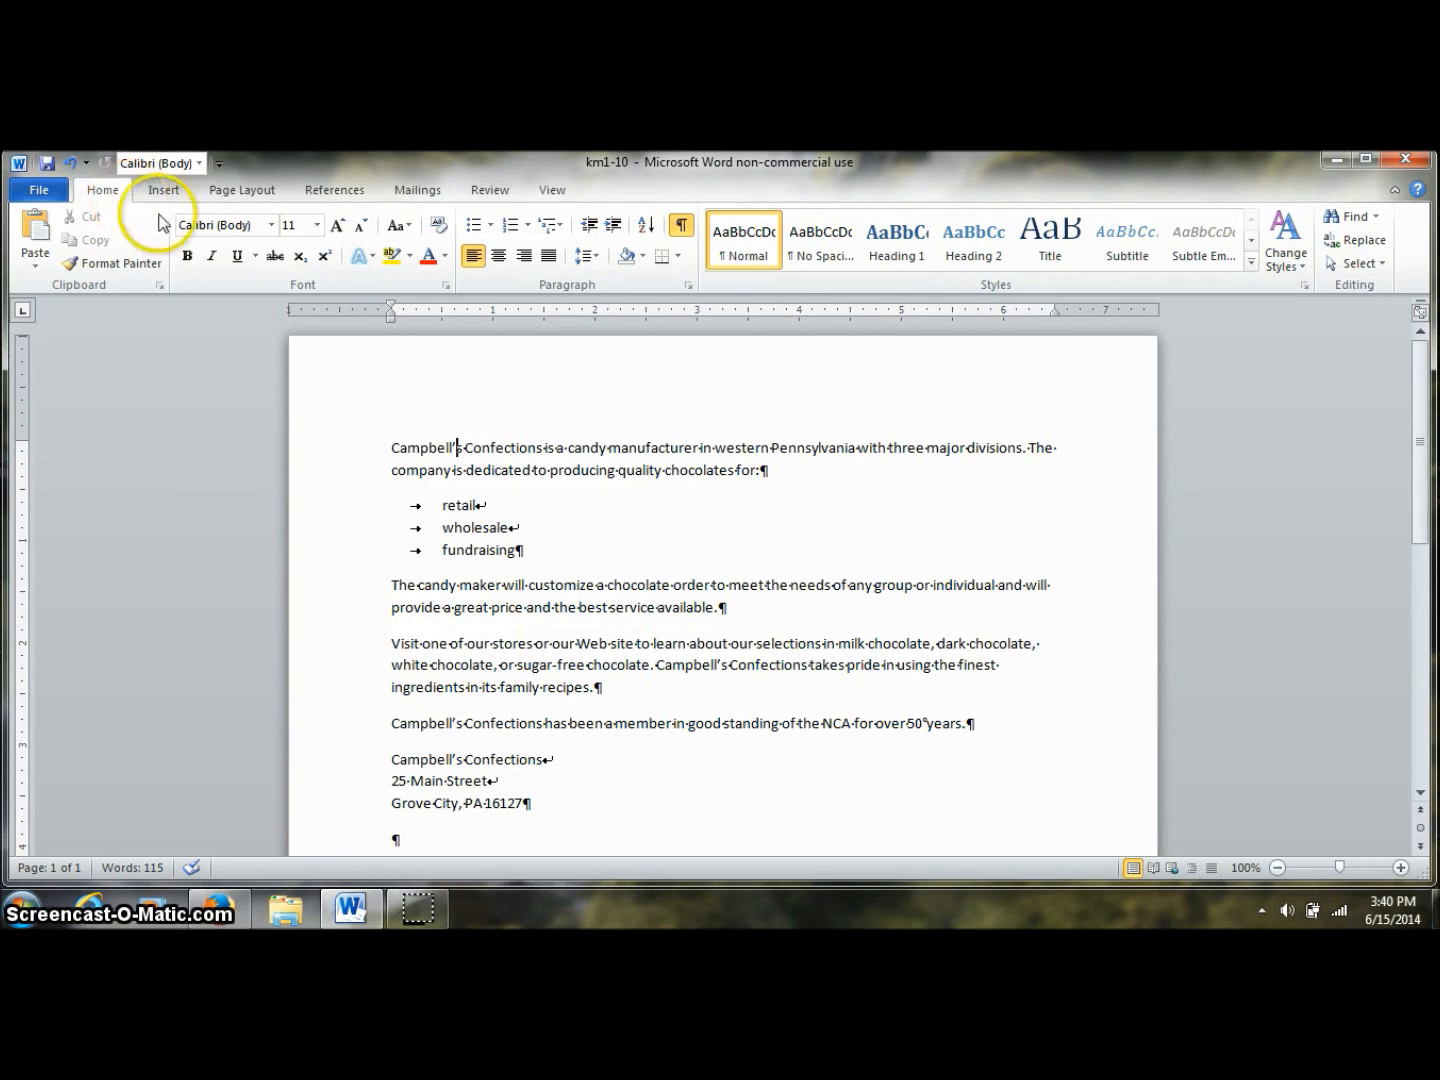
# Select the word "Campbell's" at the start of the document, then the entire first sentence, and clear the selection
pyautogui.doubleClick(421, 445)
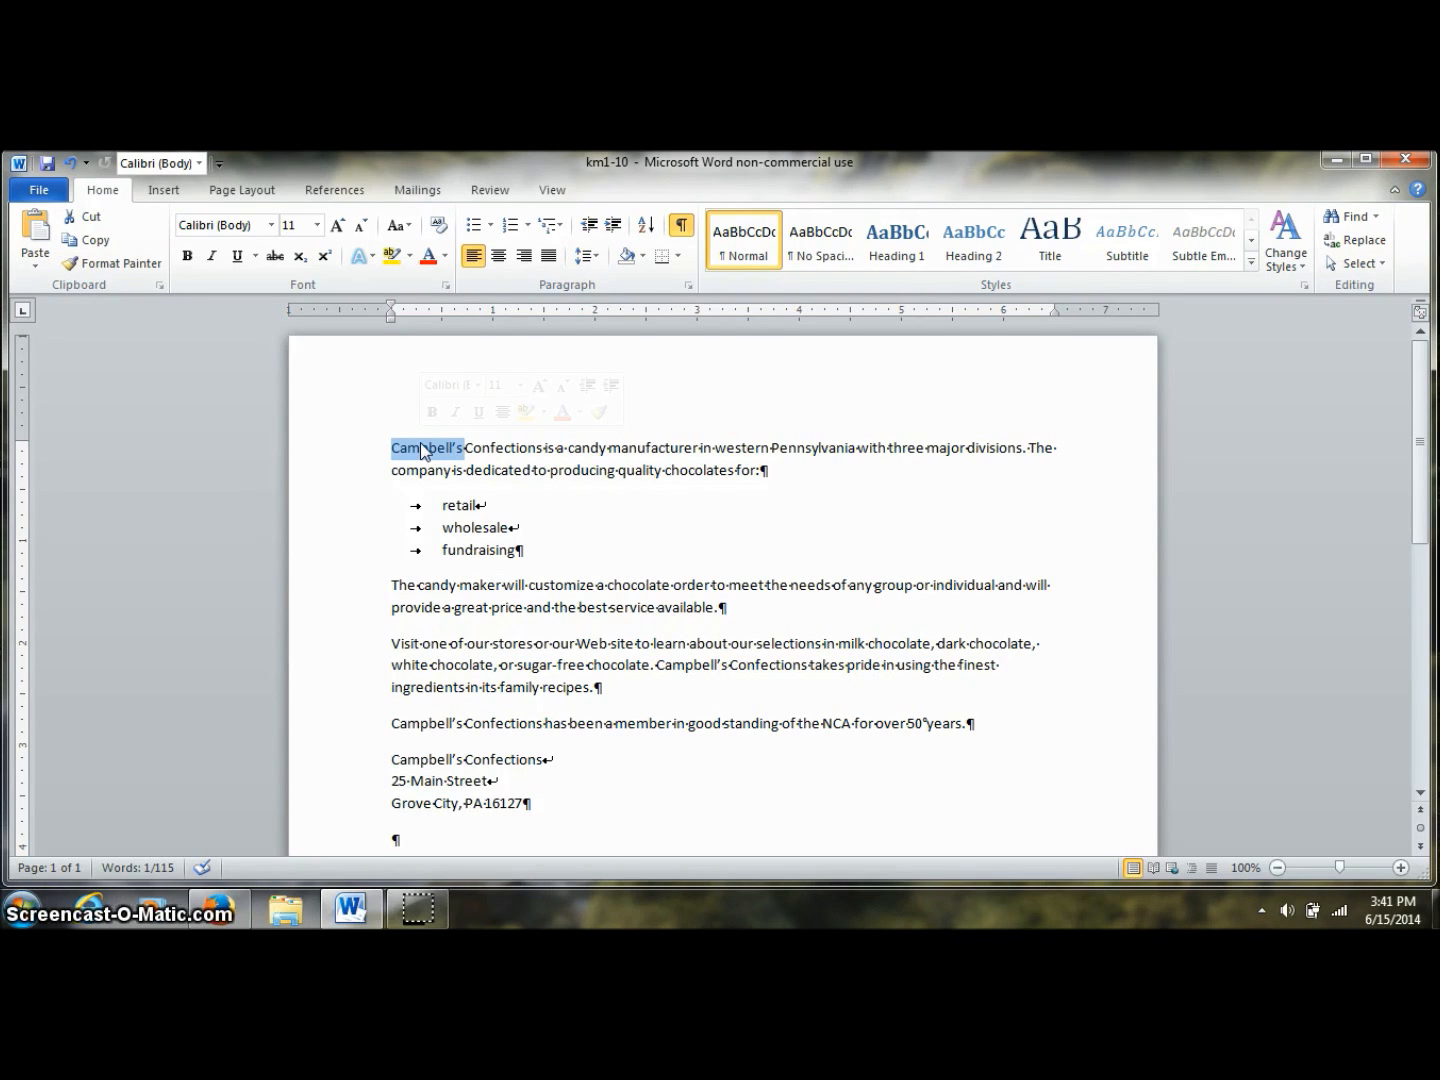
pyautogui.click(604, 500)
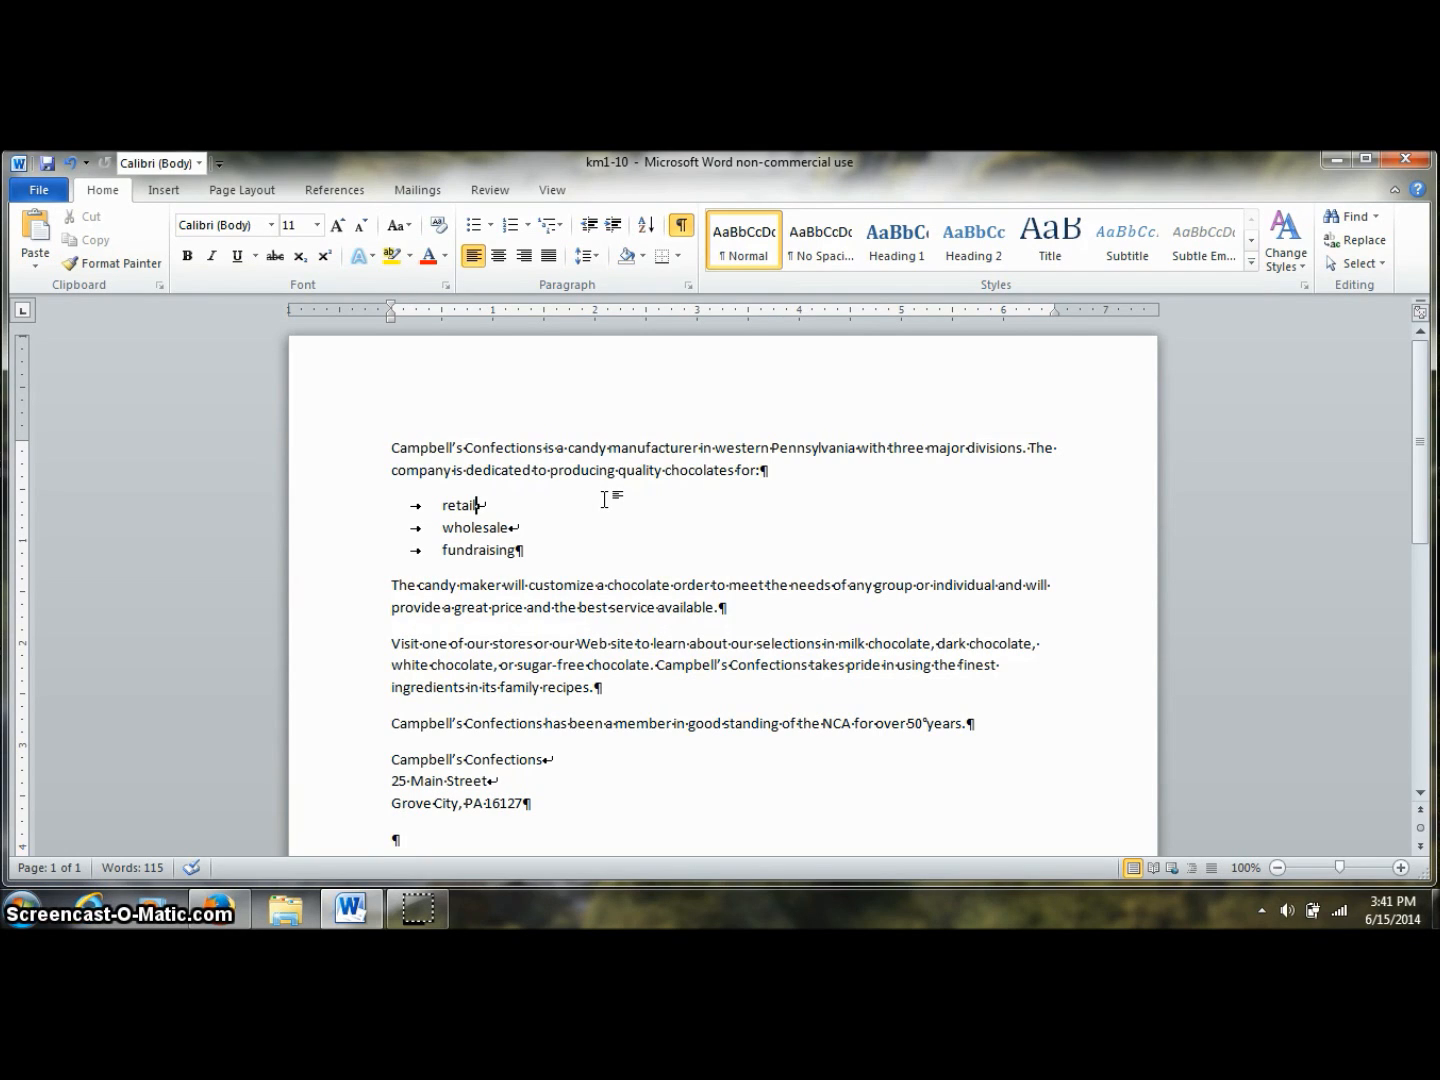
pyautogui.keyDown('ctrl'); pyautogui.click(572, 447); pyautogui.keyUp('ctrl')
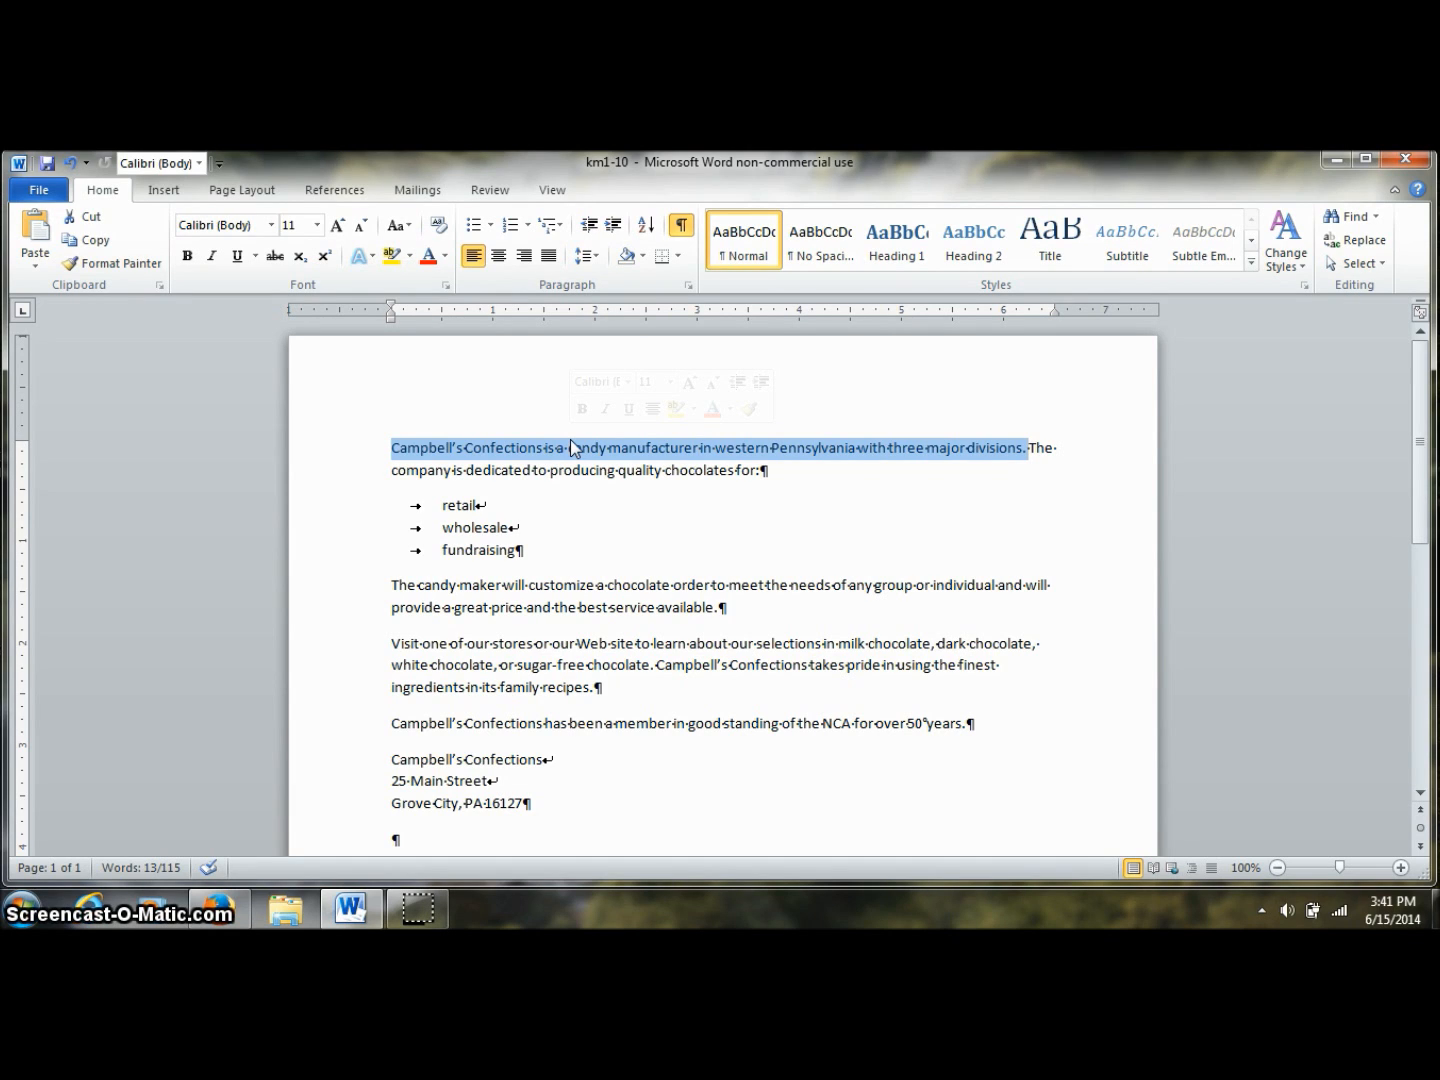
pyautogui.click(598, 472)
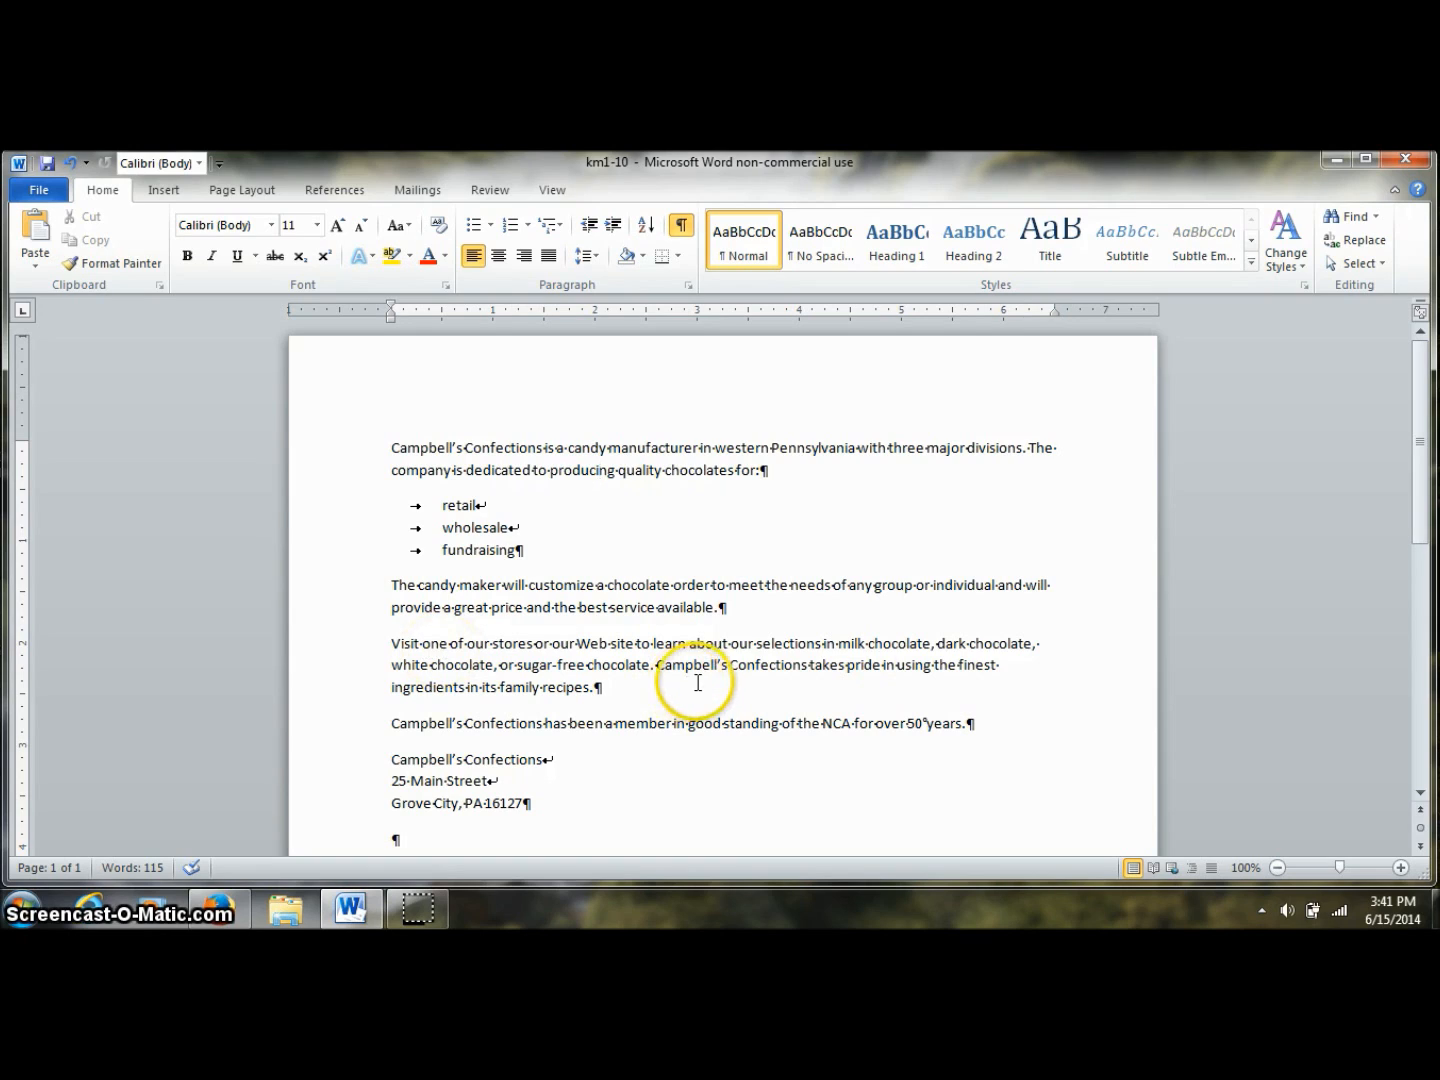
# Select the phrase "milk chocolate" in the third body paragraph, reselect it including the comma, and clear the selection
pyautogui.click(839, 642)
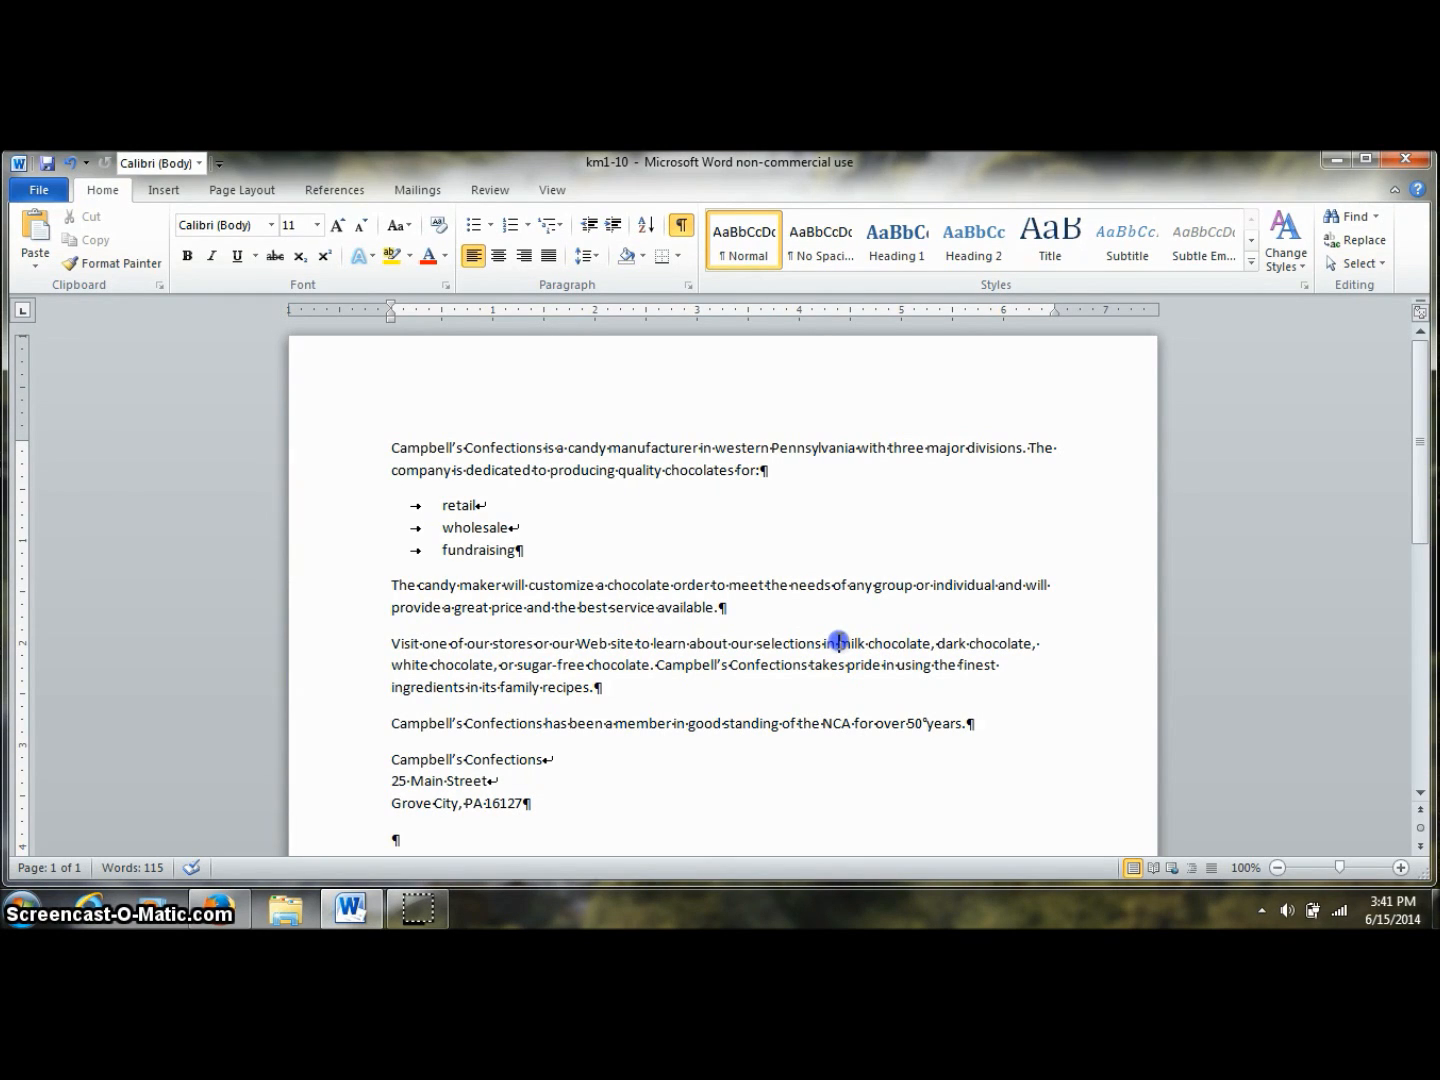
pyautogui.moveTo(839, 642); pyautogui.dragTo(921, 648)
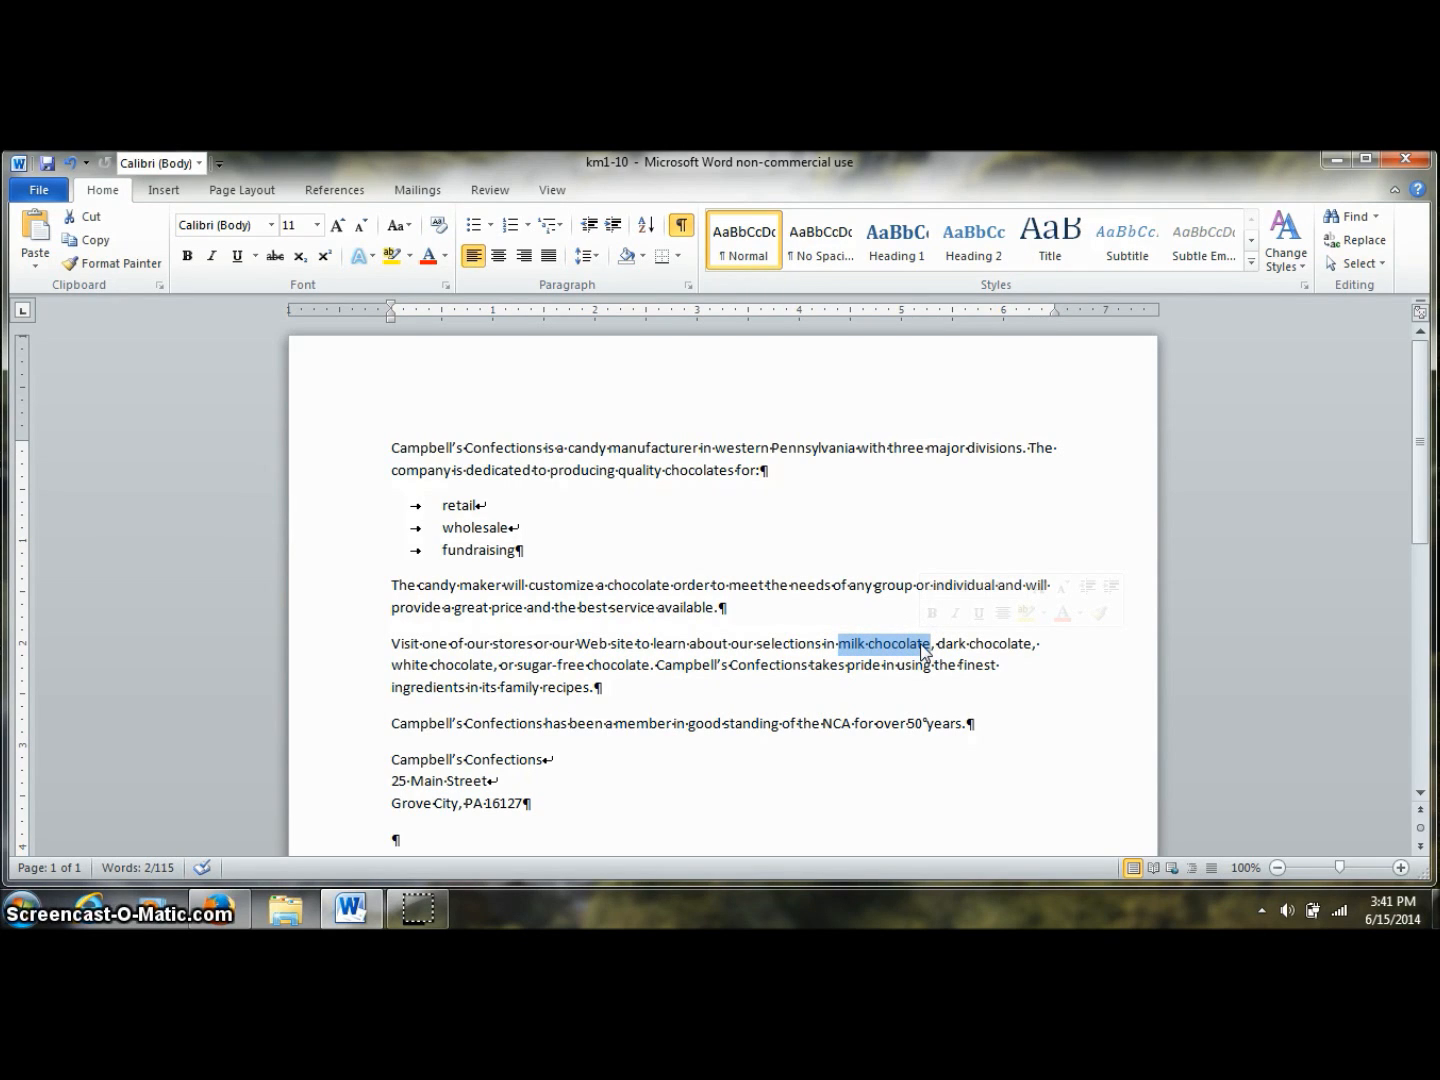
pyautogui.click(842, 643)
pyautogui.moveTo(851, 643); pyautogui.dragTo(940, 648)
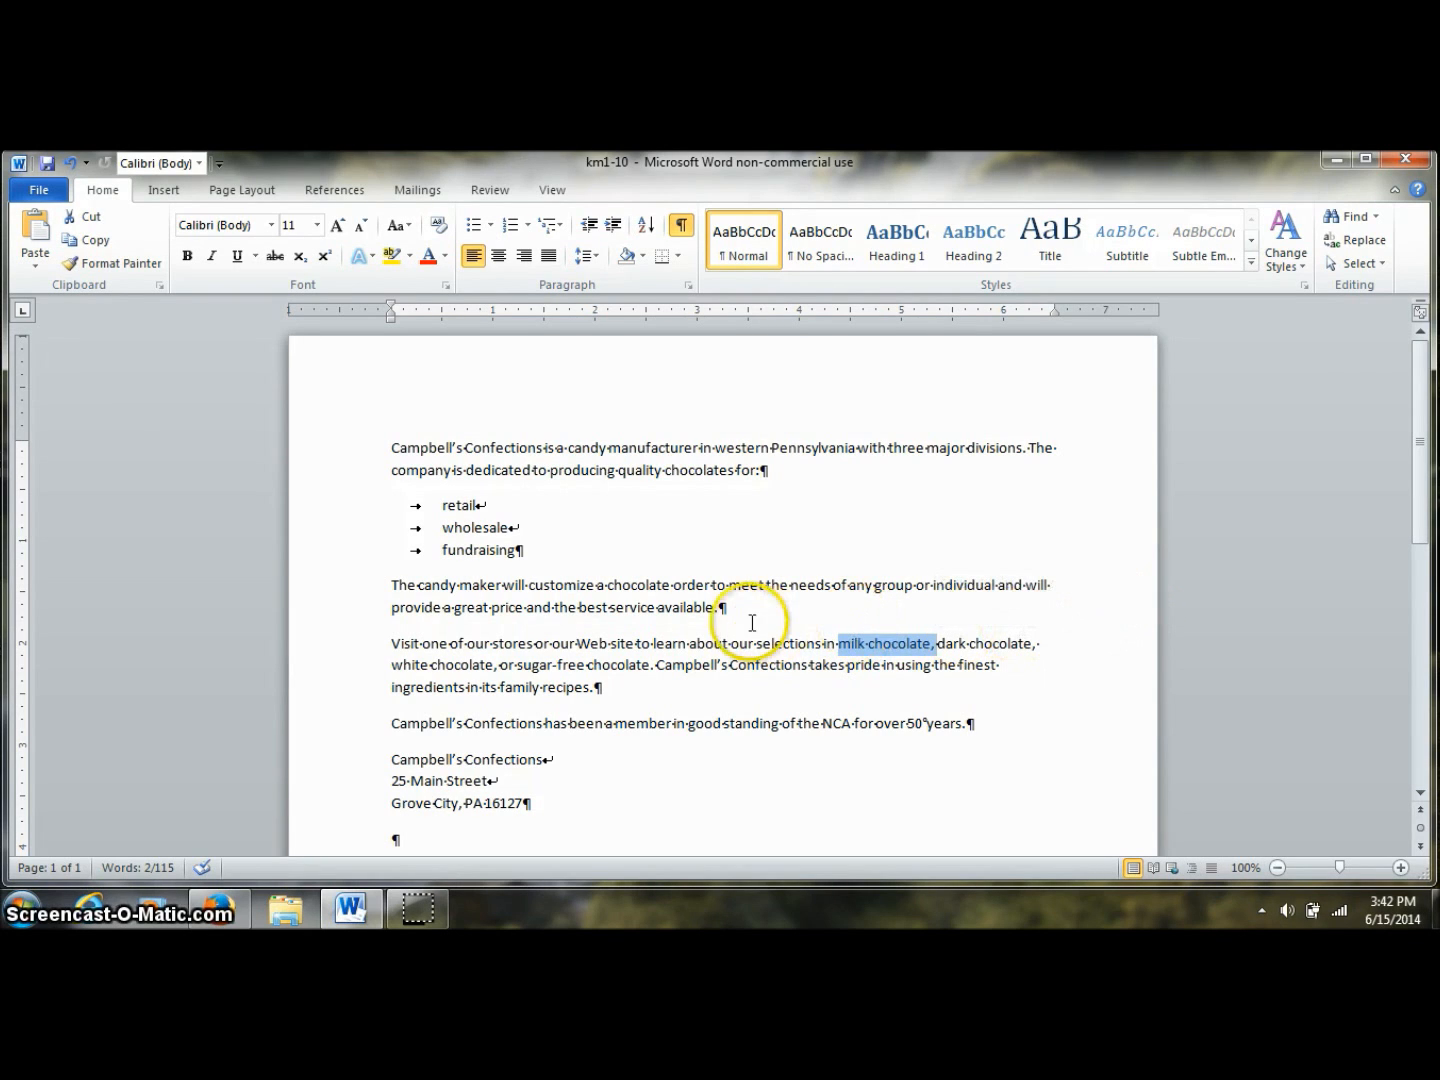
pyautogui.click(673, 604)
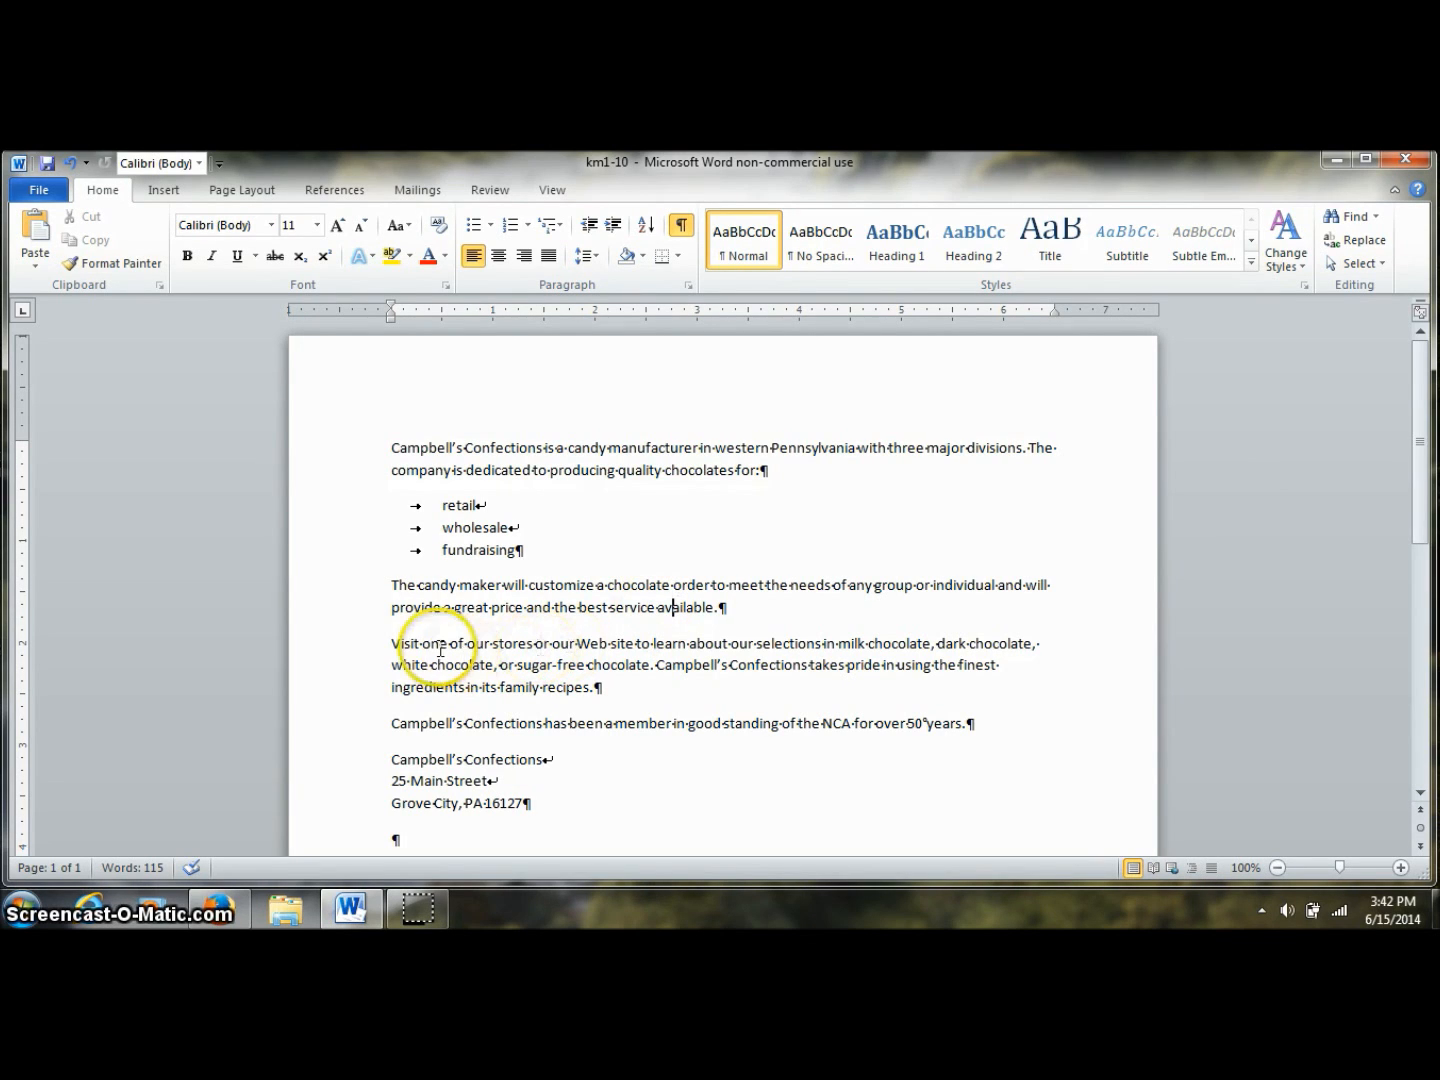
# Select the whole "Visit one of our stores" paragraph twice, clearing the selection each time
pyautogui.click(389, 640)
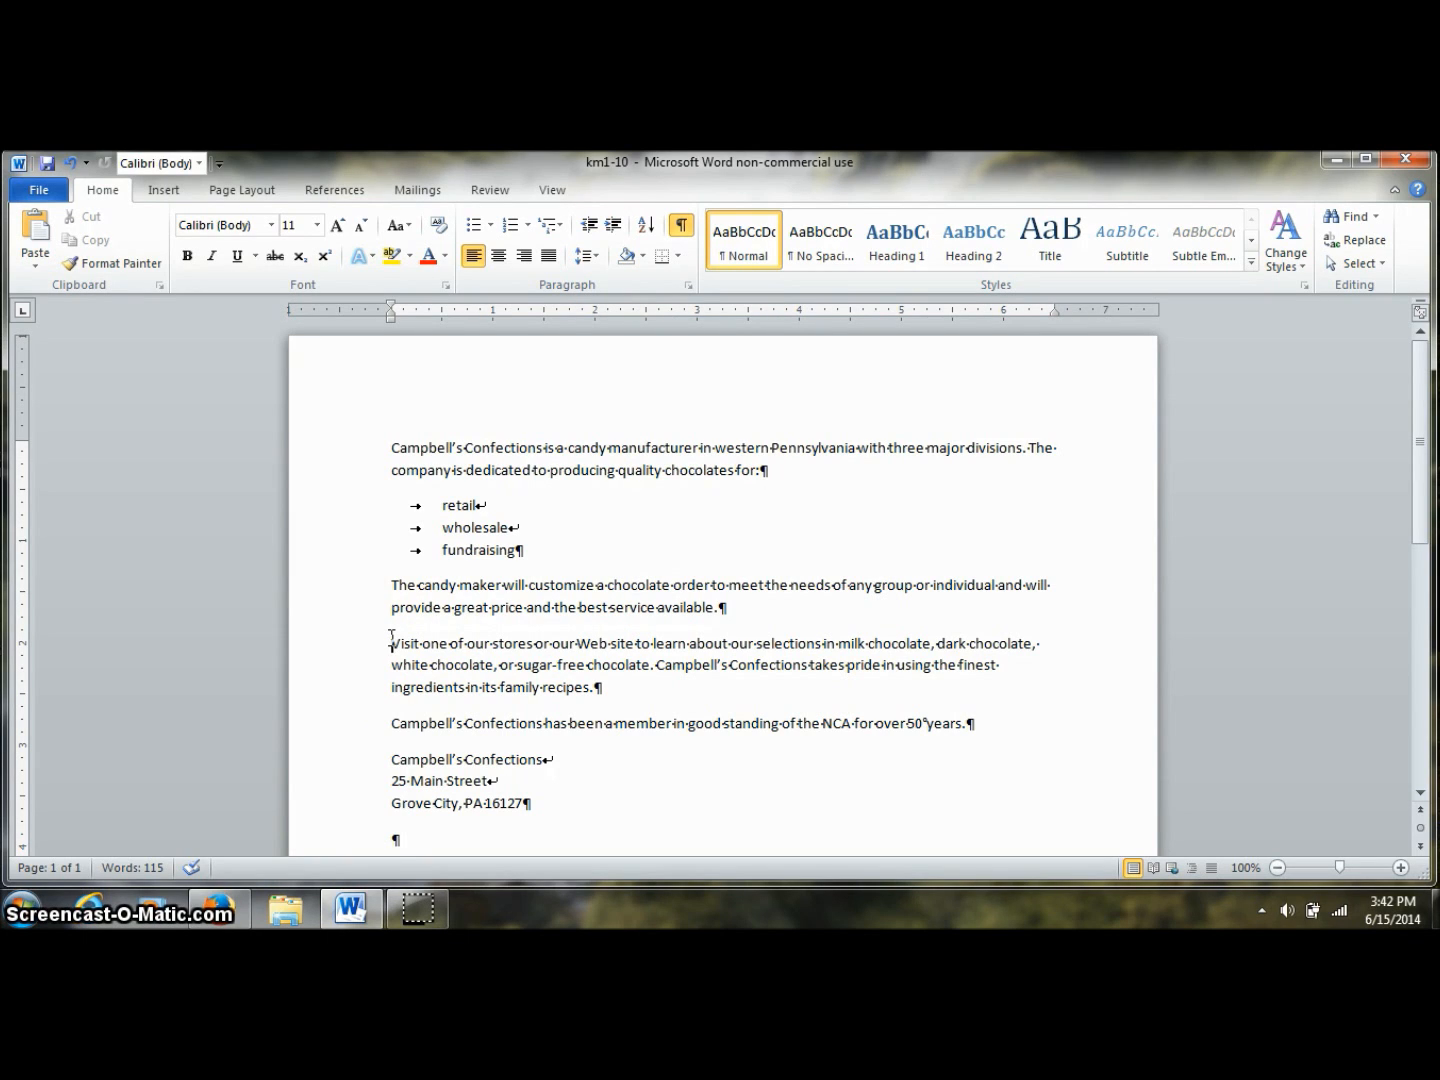
pyautogui.moveTo(391, 640); pyautogui.dragTo(598, 690)
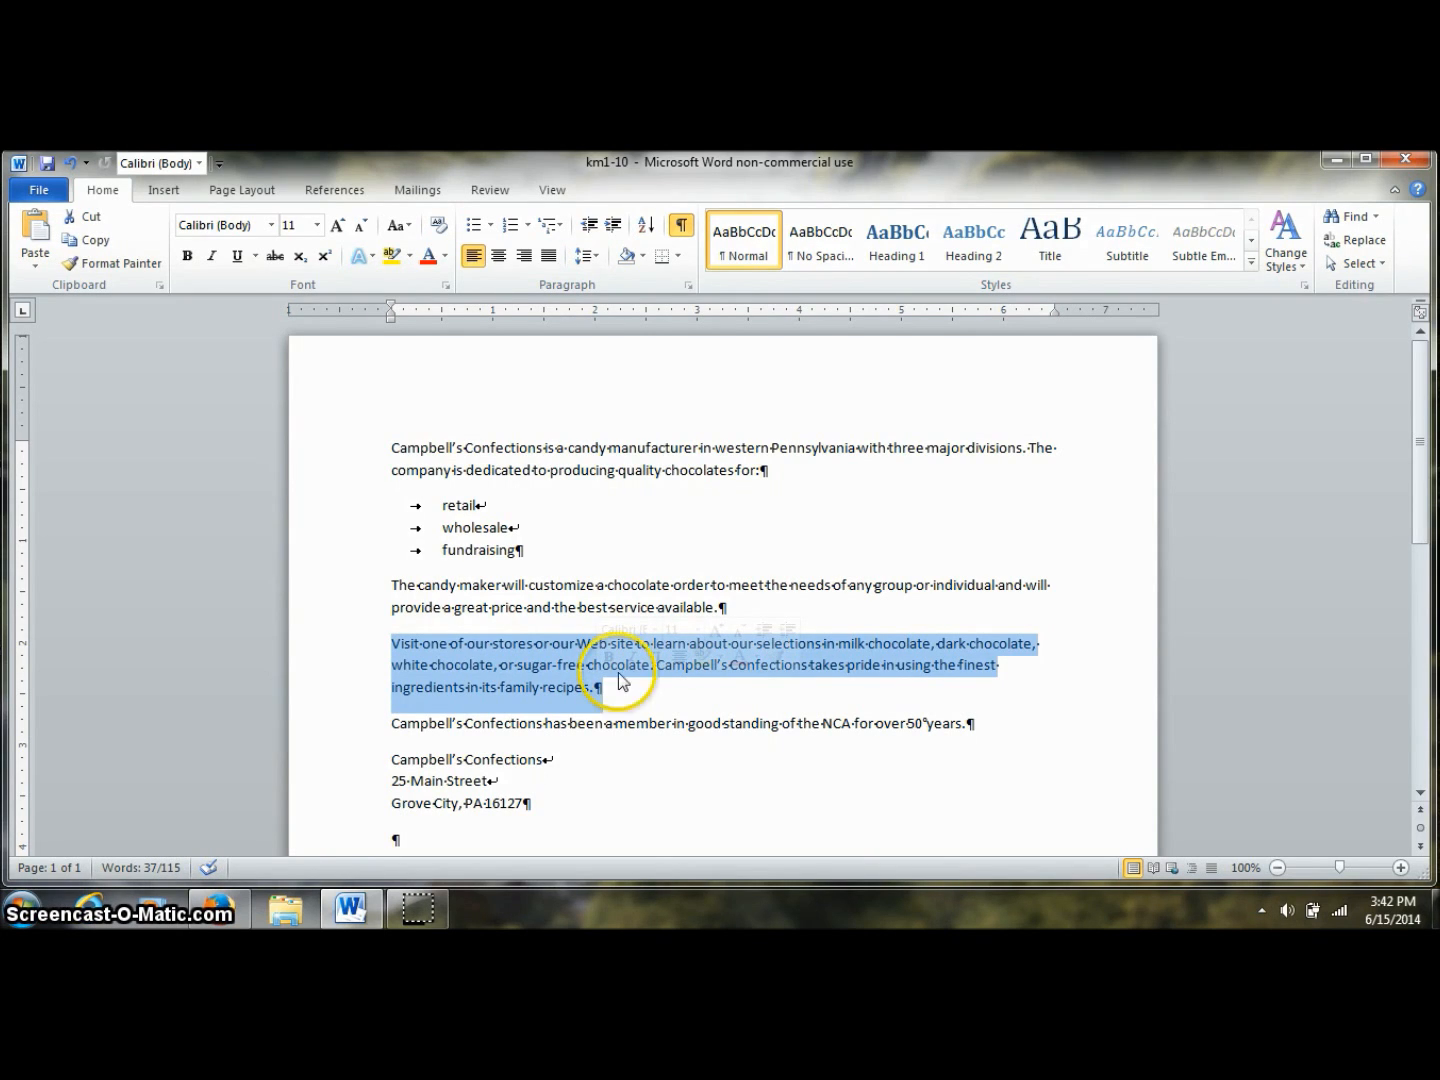
pyautogui.click(706, 541)
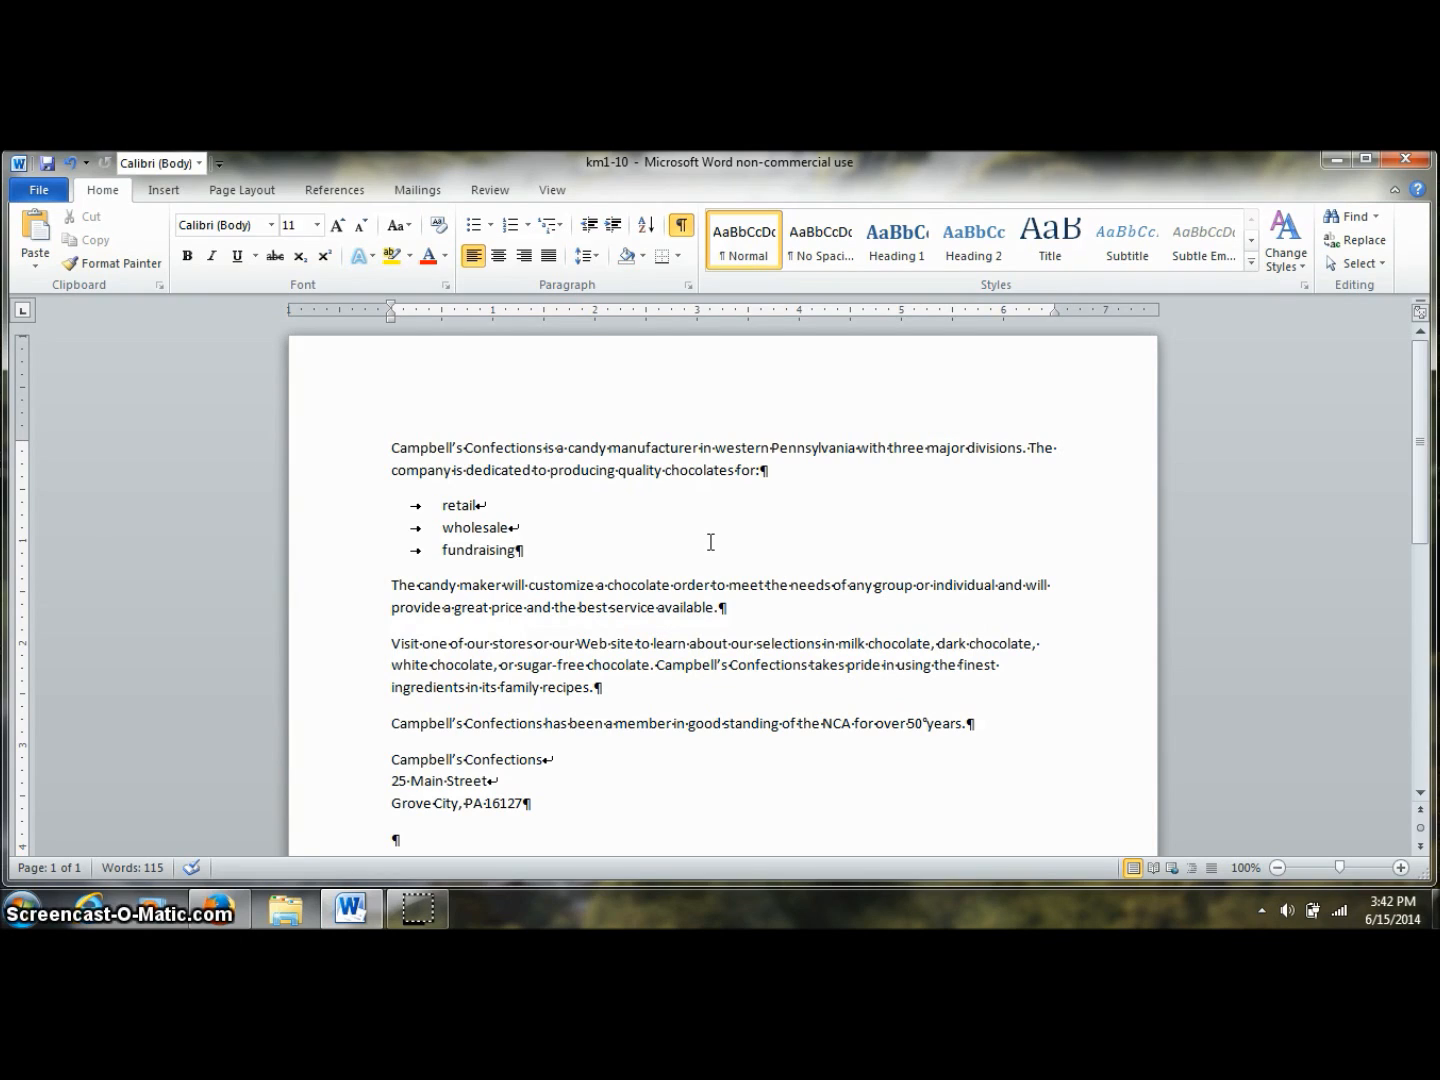
pyautogui.doubleClick(371, 650)
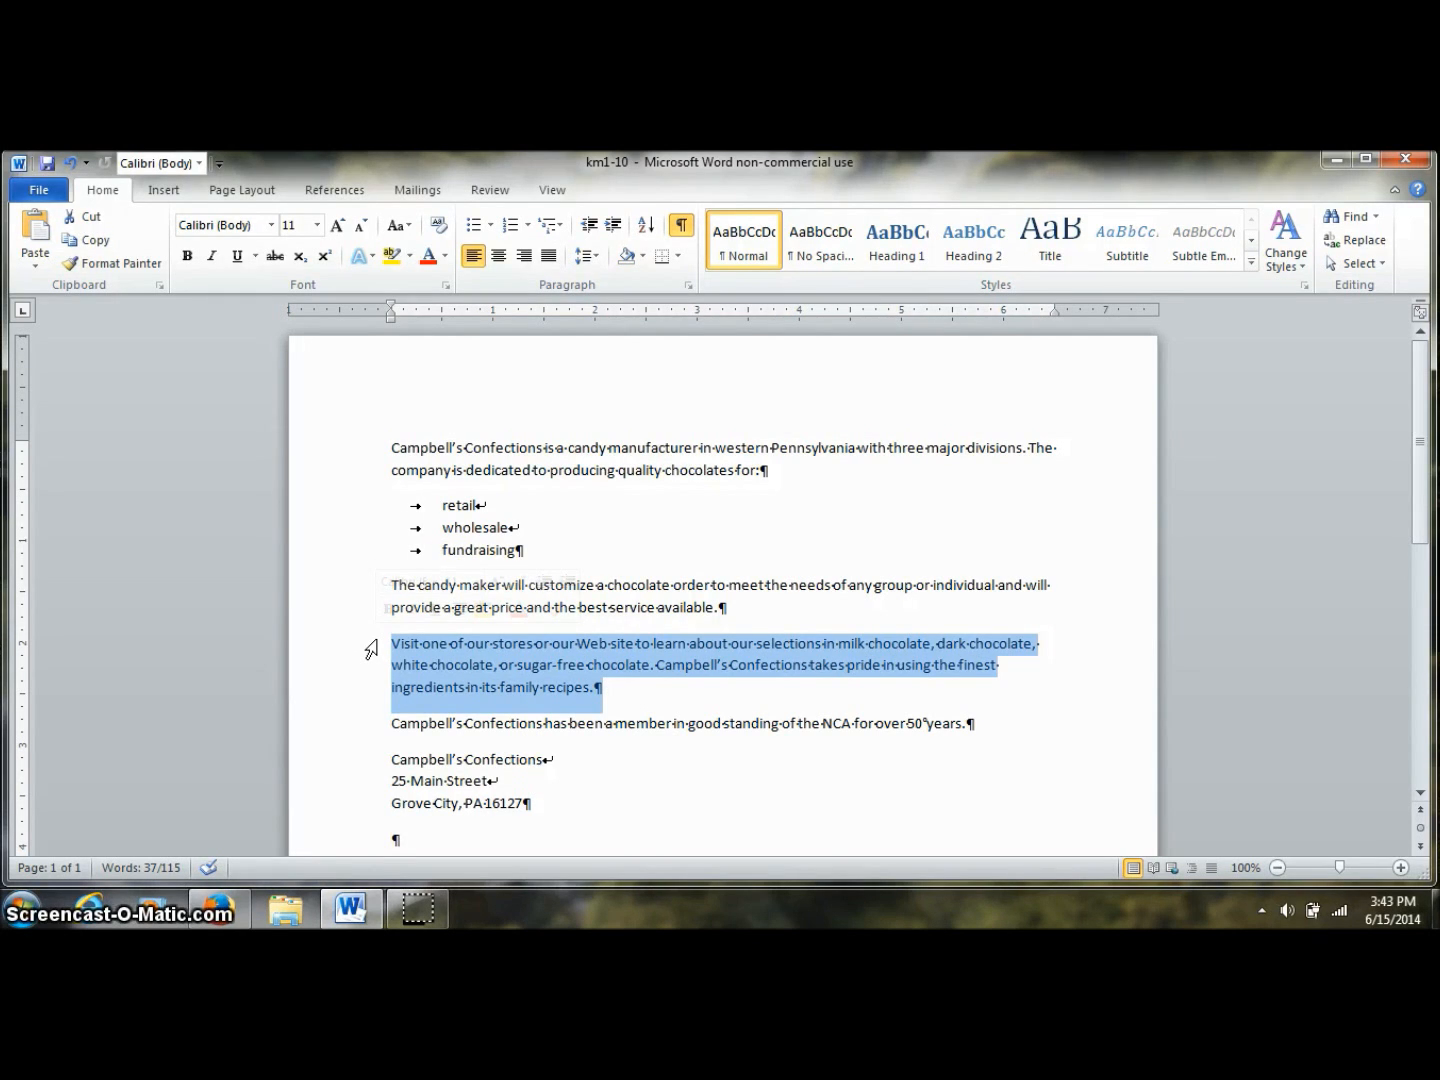
pyautogui.click(666, 606)
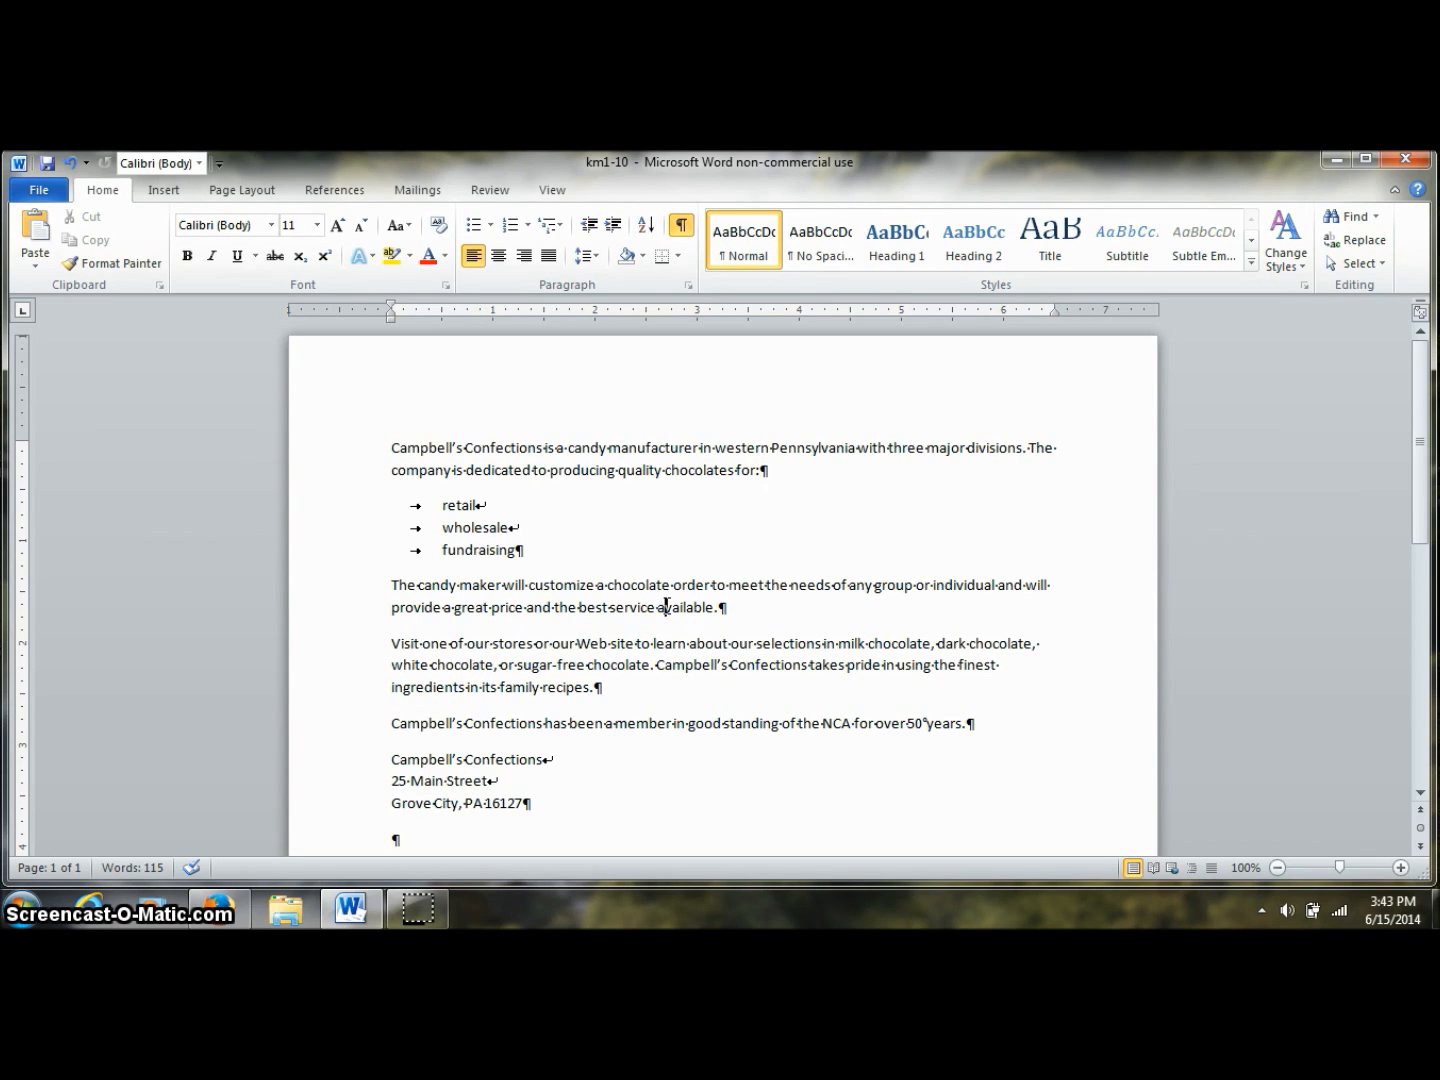
# Select the nonadjacent list lines "retail" and "fundraising" together, then clear the selection
pyautogui.click(368, 515)
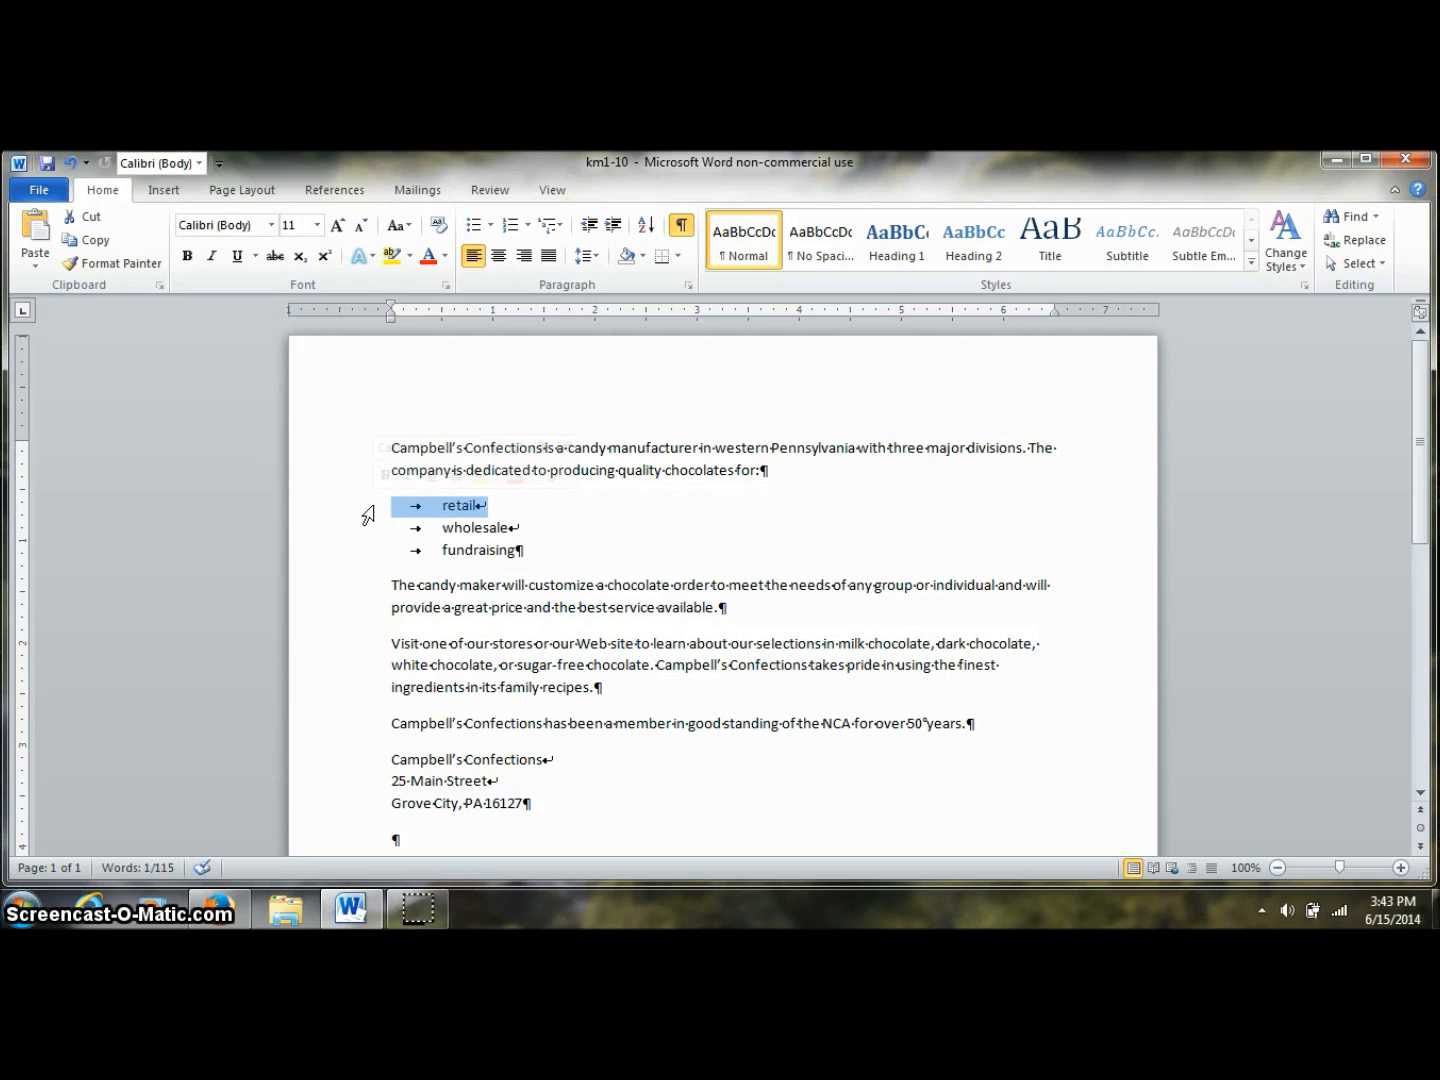
pyautogui.keyDown('ctrl'); pyautogui.click(371, 560); pyautogui.keyUp('ctrl')
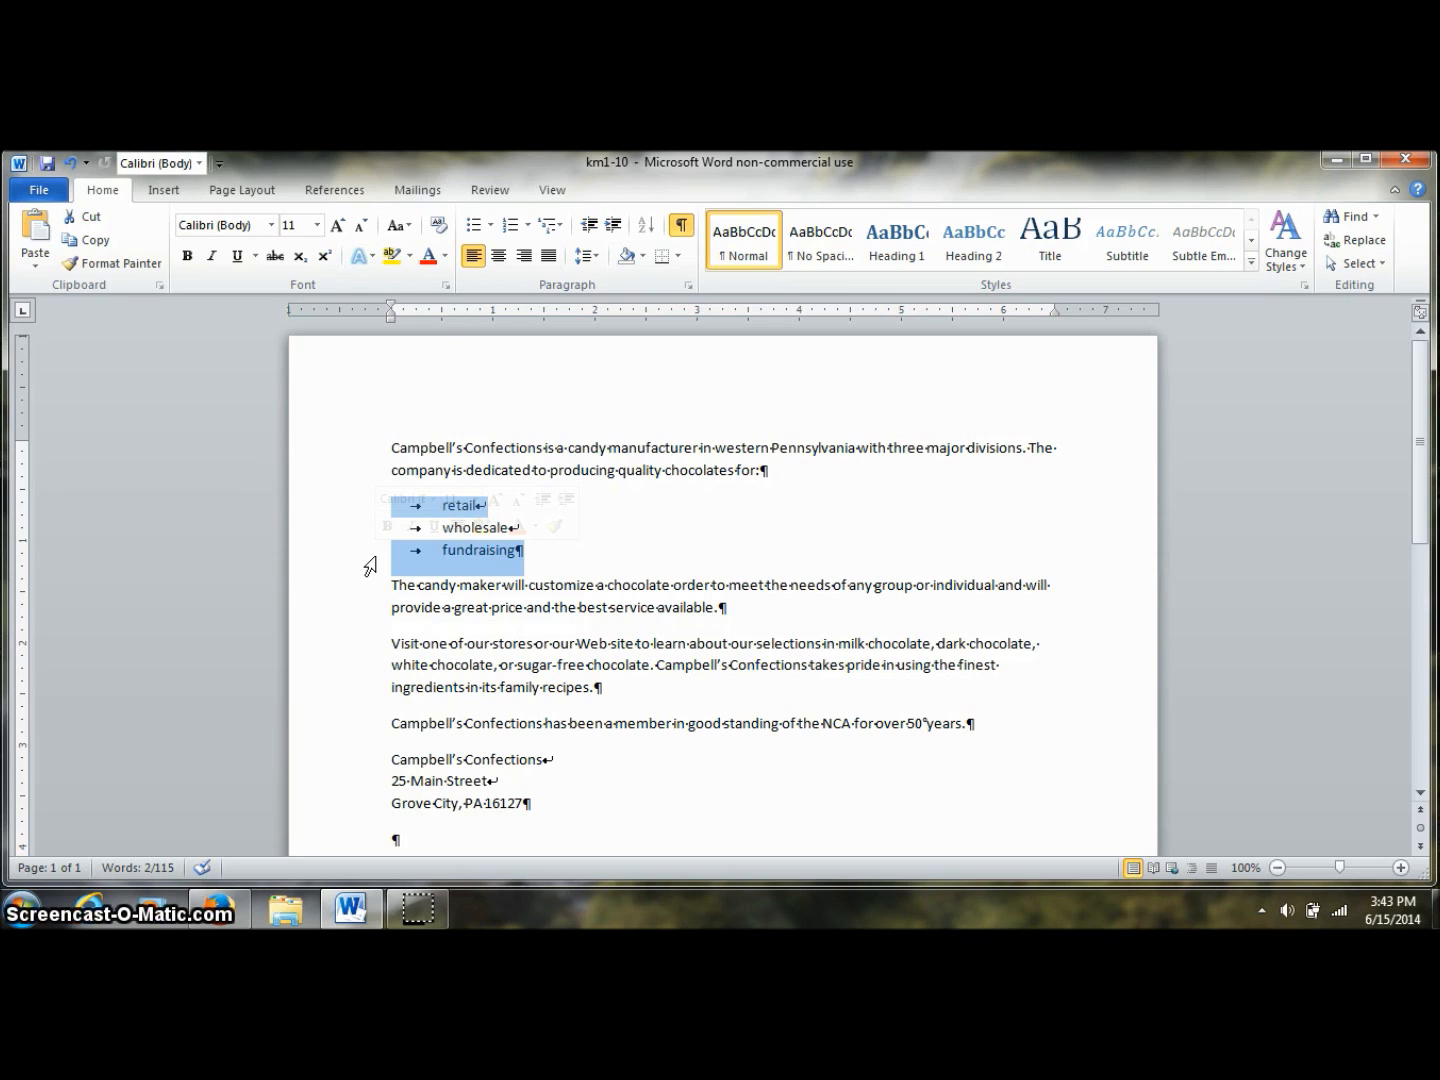
pyautogui.click(522, 528)
pyautogui.click(688, 565)
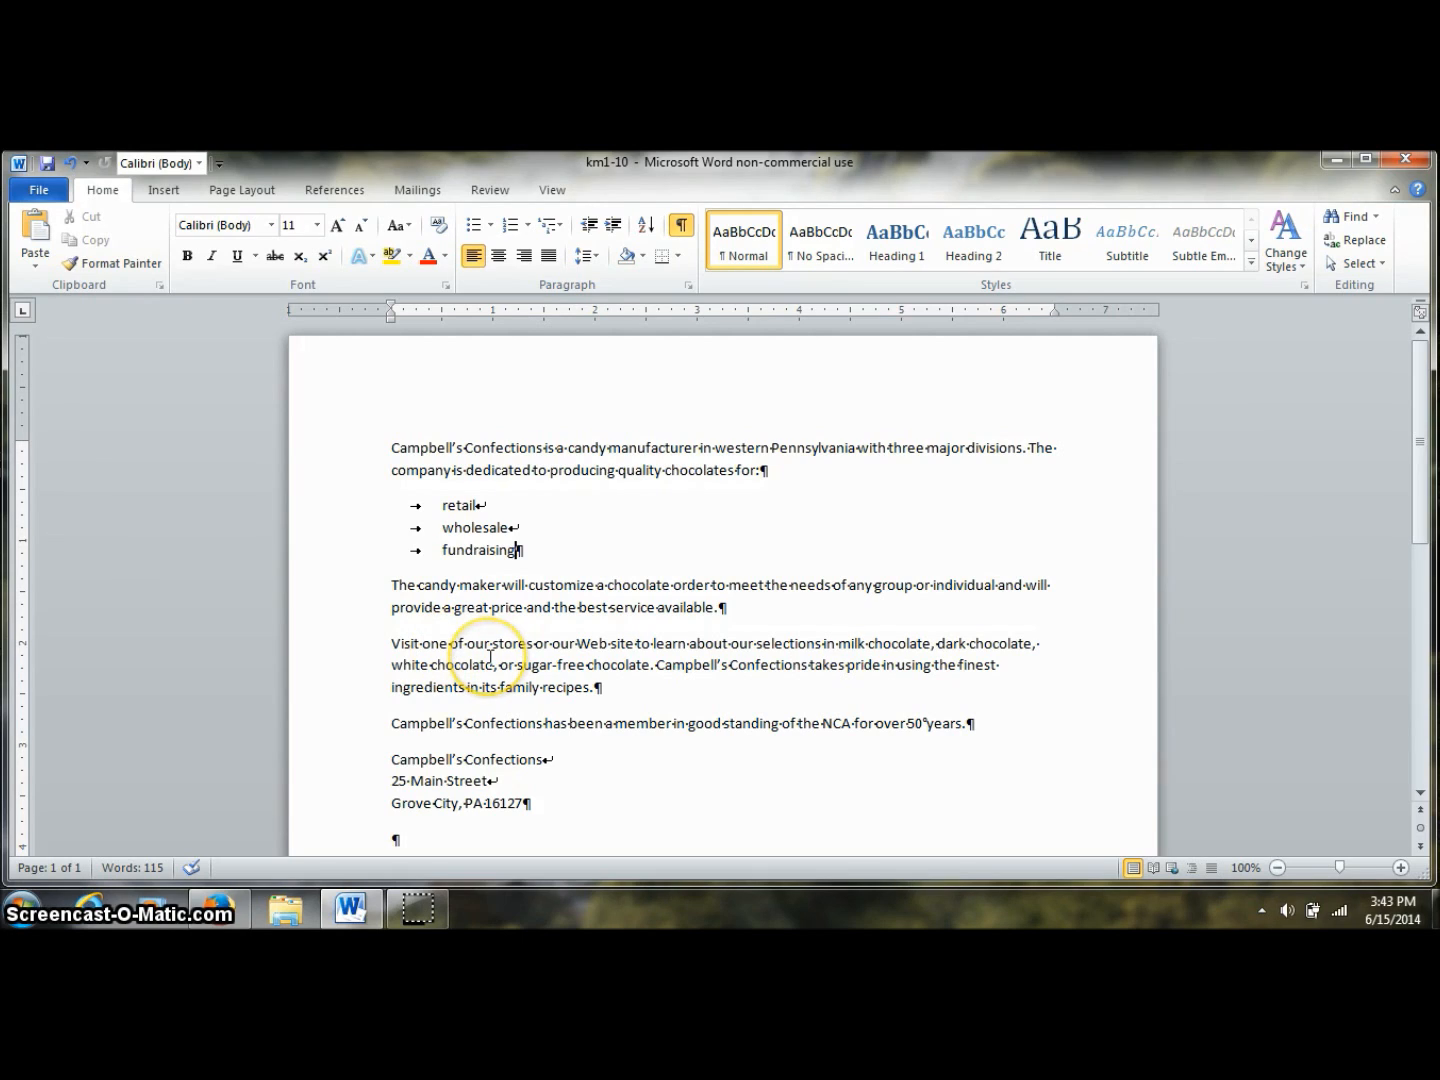
# Select the separate words "our" (before "Web site"), "selections" and "finest" together, then clear the selection
pyautogui.doubleClick(560, 645)
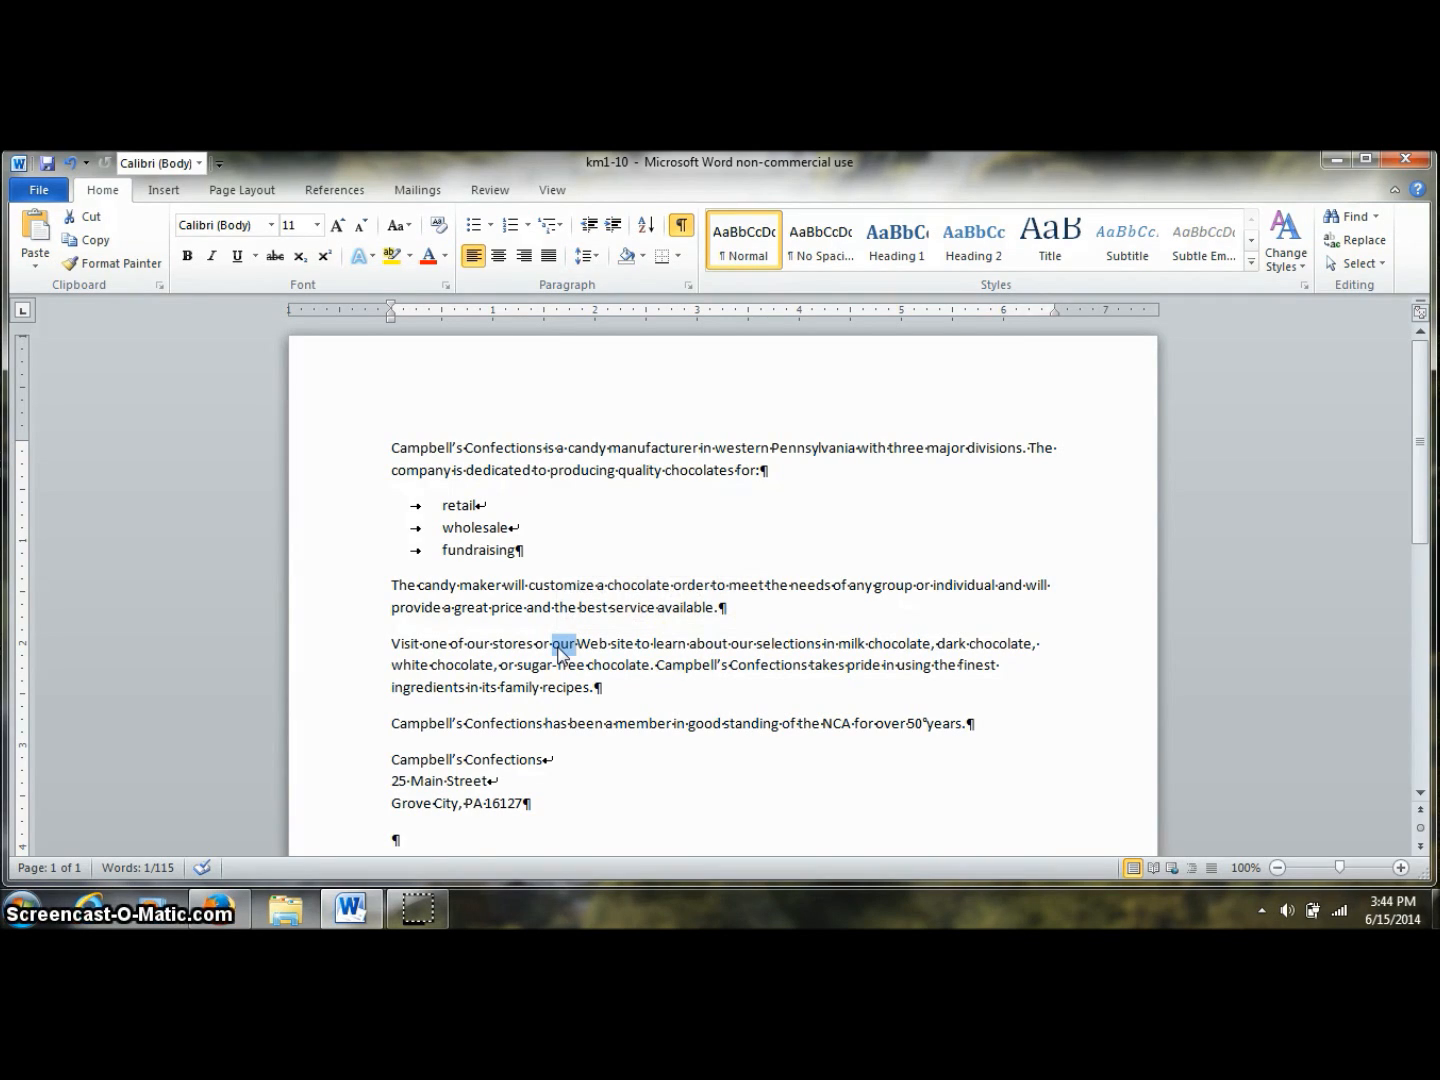
pyautogui.keyDown('ctrl'); pyautogui.doubleClick(789, 643); pyautogui.keyUp('ctrl')
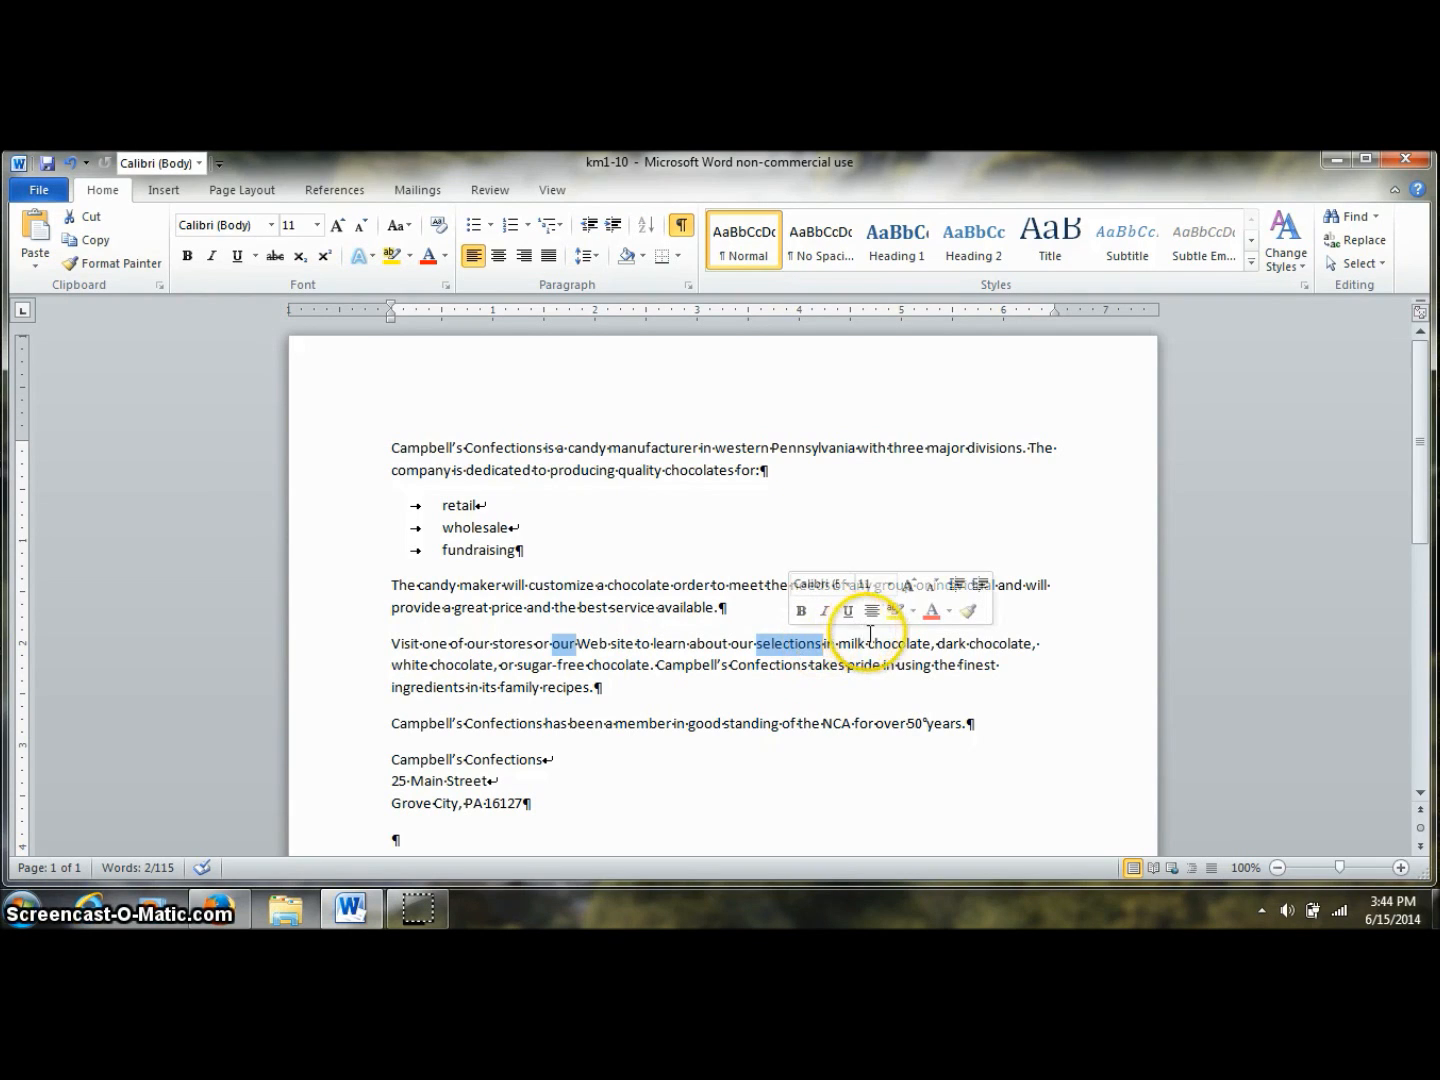
pyautogui.keyDown('ctrl'); pyautogui.doubleClick(977, 665); pyautogui.keyUp('ctrl')
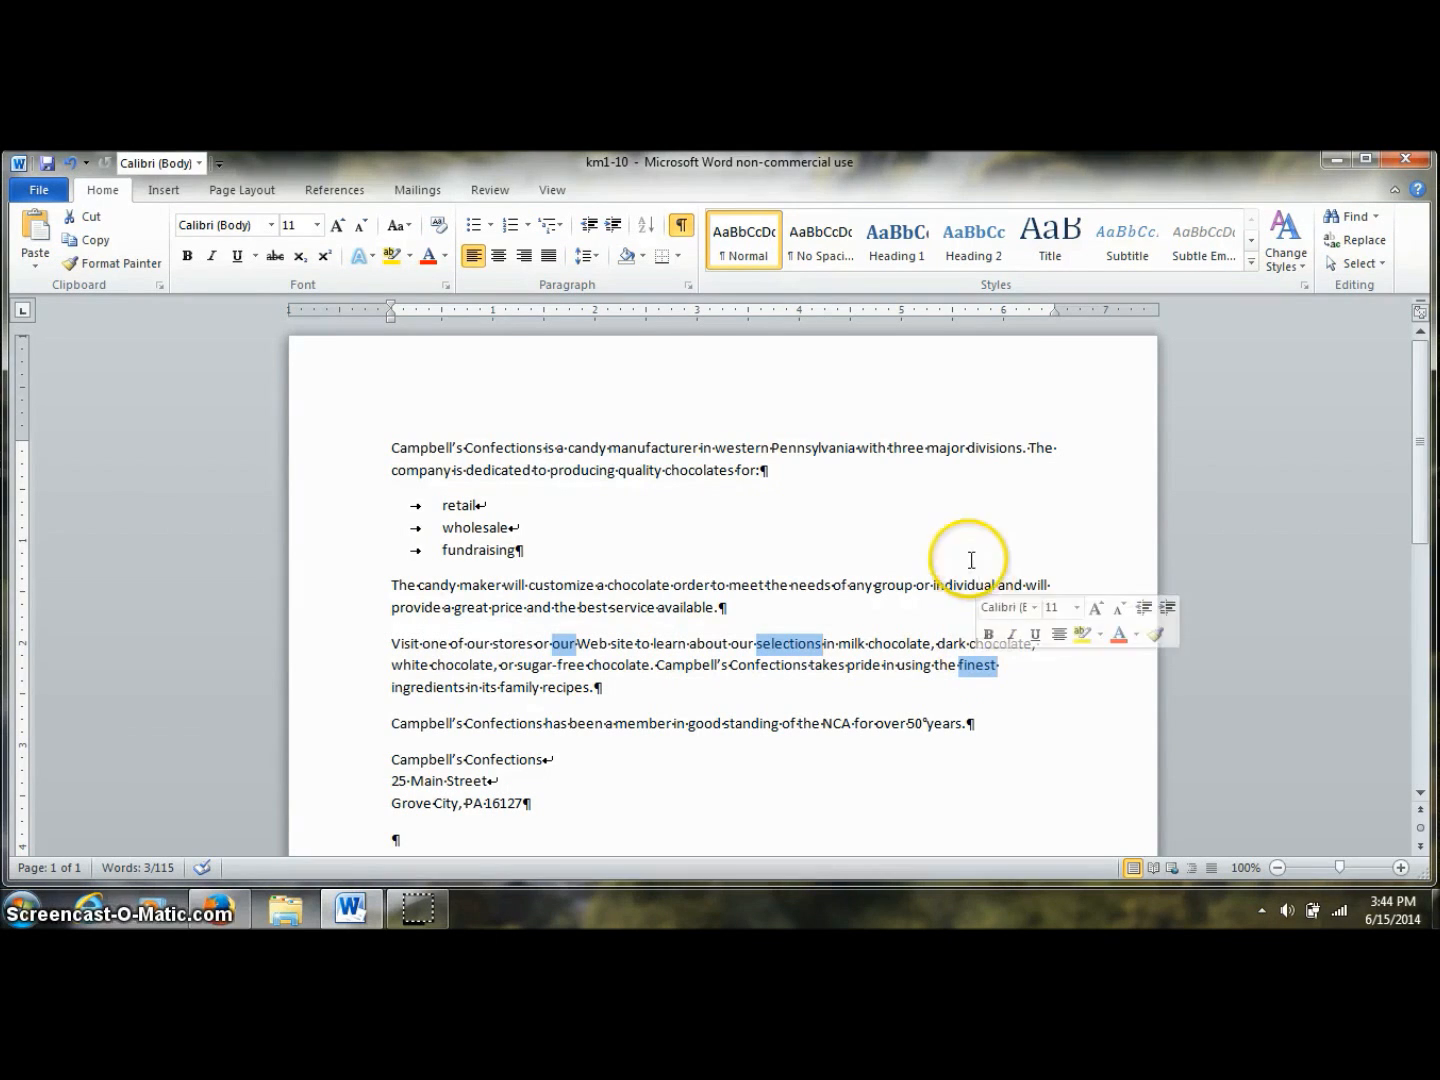
pyautogui.click(724, 584)
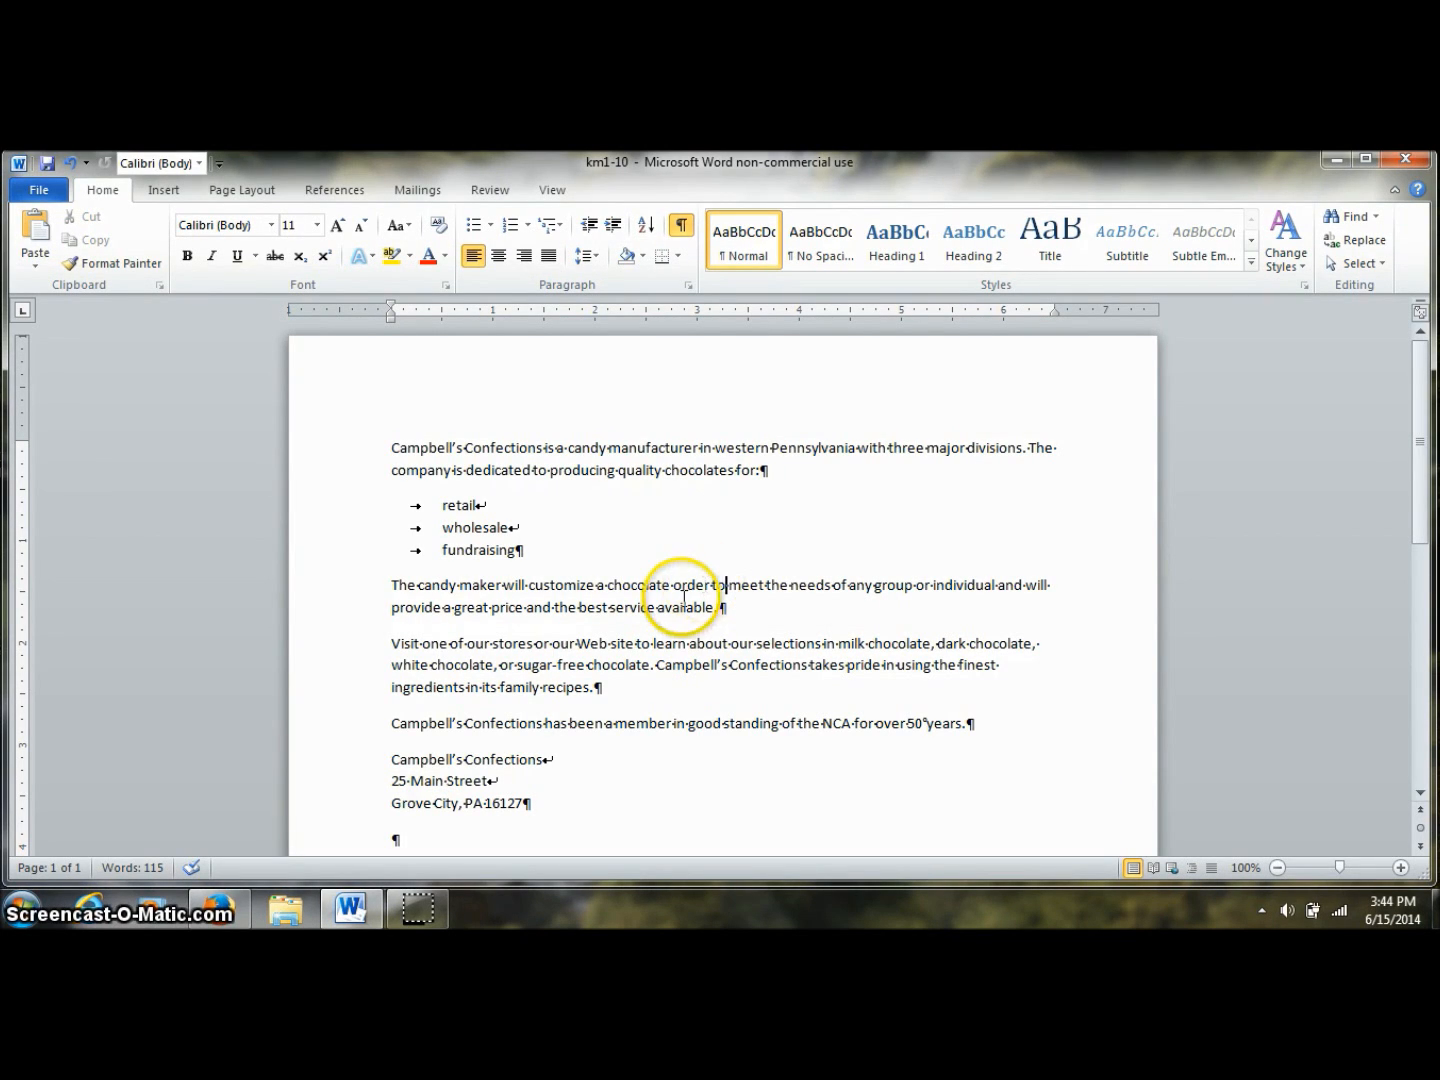
# Select the "Visit one of our stores" paragraph, shrink the selection to its first sentence, and extend it to the end of that line
pyautogui.doubleClick(349, 655)
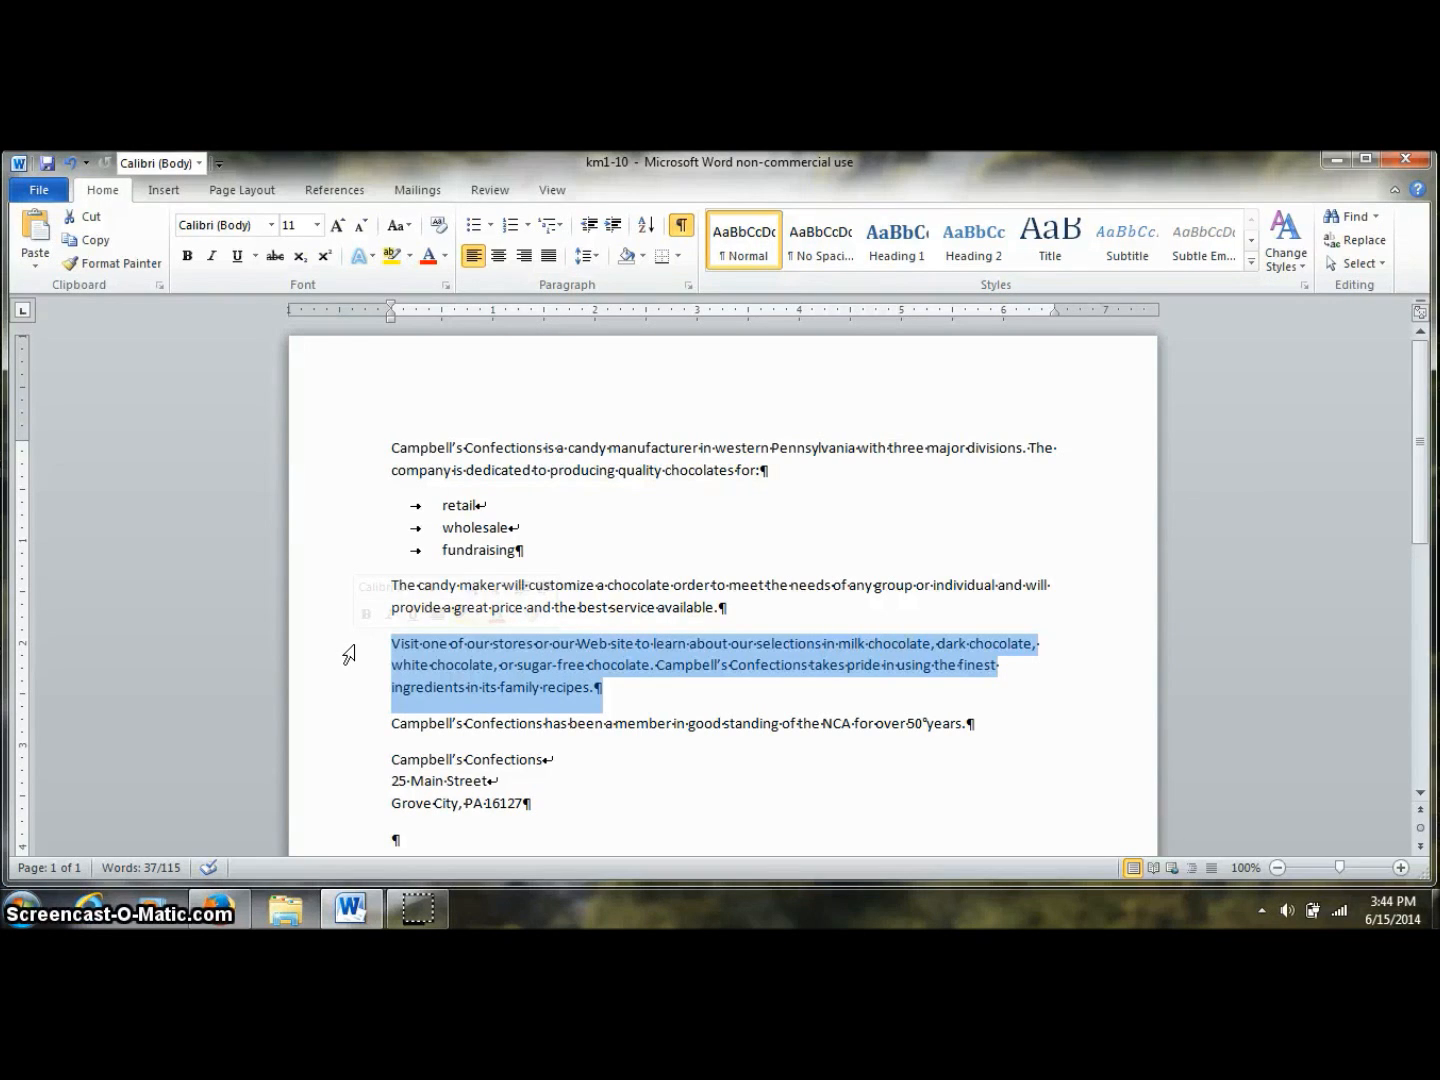
pyautogui.hotkey('shift', 'Left')
pyautogui.hotkey('shift', 'Left')
pyautogui.hotkey('shift', 'Left')
pyautogui.hotkey('shift', 'Left')
pyautogui.hotkey('shift', 'Left')
pyautogui.hotkey('shift', 'Left')
pyautogui.hotkey('shift', 'Left')
pyautogui.hotkey('shift', 'Left')
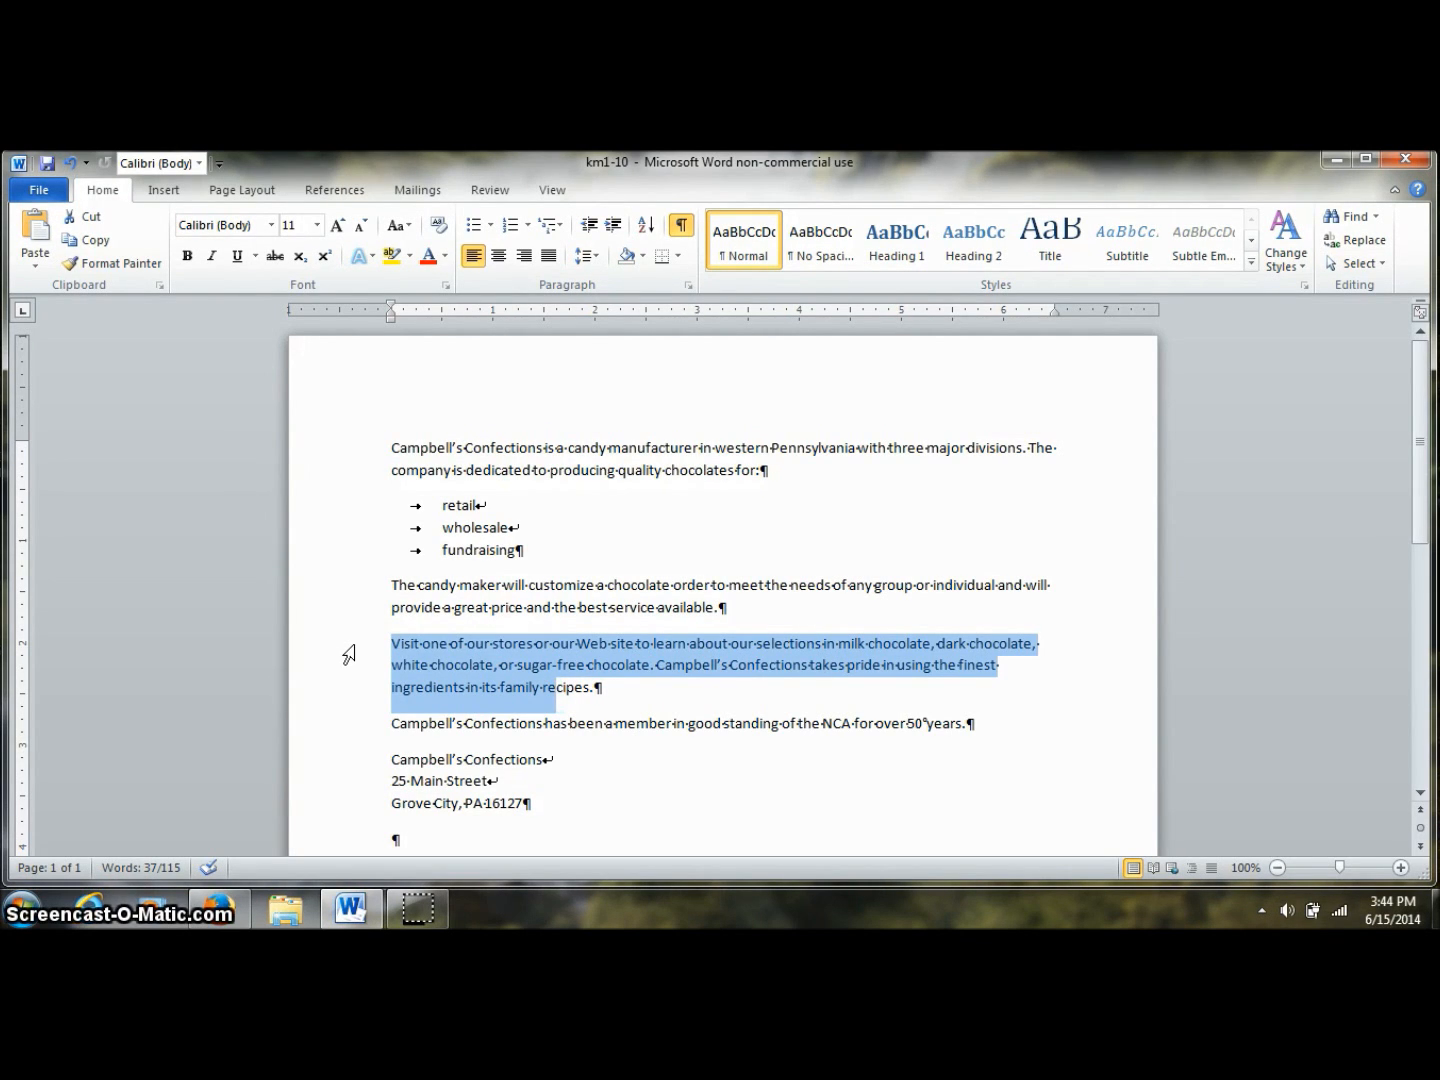
pyautogui.hotkey('shift', 'Left')
pyautogui.hotkey('shift', 'Left')
pyautogui.hotkey('shift', 'Left')
pyautogui.hotkey('shift', 'Left')
pyautogui.hotkey('shift', 'Left')
pyautogui.hotkey('shift', 'Left')
pyautogui.hotkey('shift', 'Left')
pyautogui.hotkey('shift', 'Left')
pyautogui.hotkey('shift', 'Left')
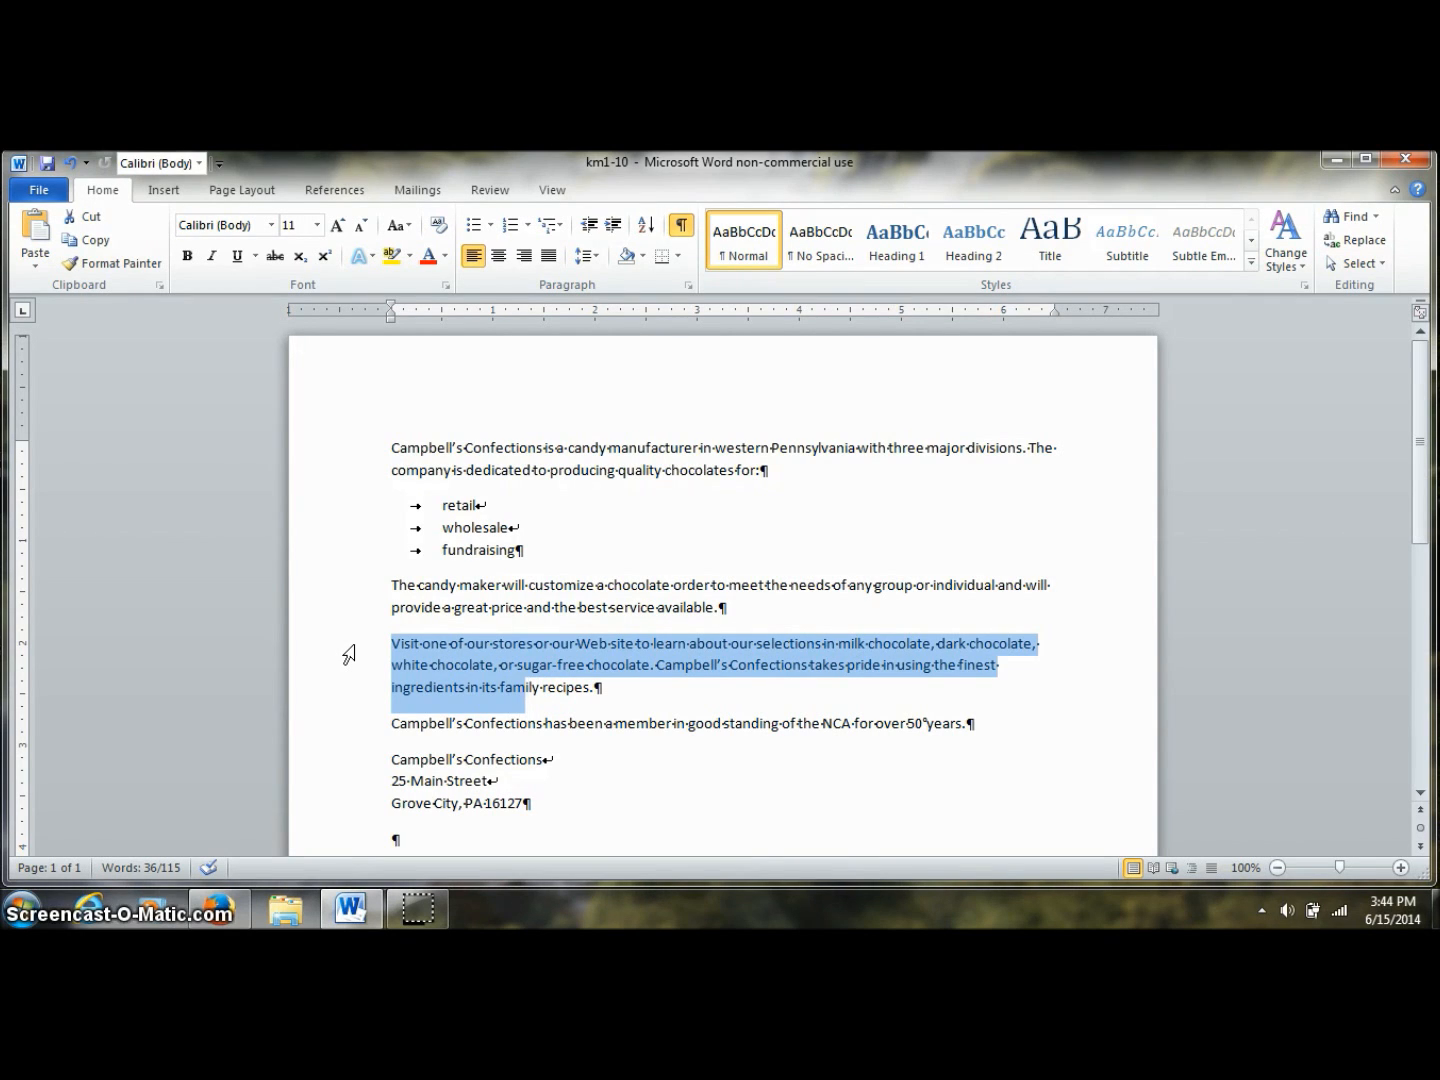
pyautogui.hotkey('shift', 'Left')
pyautogui.hotkey('shift', 'Left')
pyautogui.hotkey('shift', 'Left')
pyautogui.hotkey('shift', 'Left')
pyautogui.hotkey('shift', 'Left')
pyautogui.hotkey('shift', 'Left')
pyautogui.hotkey('shift', 'Left')
pyautogui.hotkey('shift', 'Left')
pyautogui.hotkey('shift', 'Left')
pyautogui.hotkey('shift', 'Left')
pyautogui.hotkey('shift', 'Left')
pyautogui.hotkey('shift', 'Left')
pyautogui.hotkey('shift', 'Left')
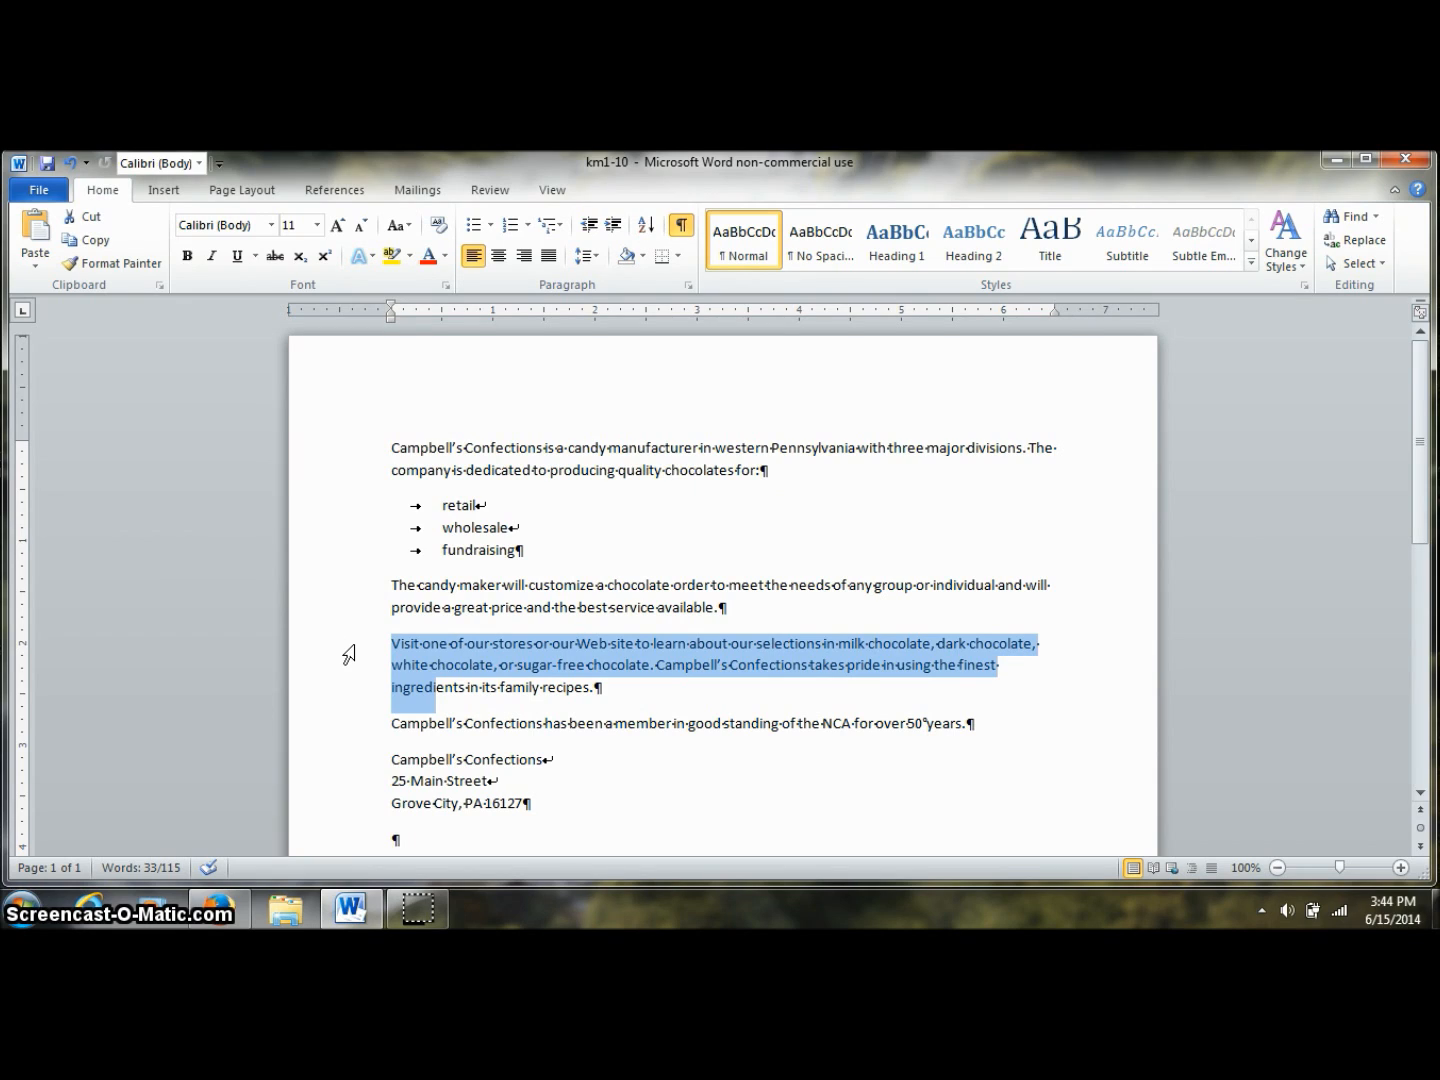
pyautogui.hotkey('shift', 'Left')
pyautogui.hotkey('shift', 'Left')
pyautogui.hotkey('shift', 'Left')
pyautogui.hotkey('shift', 'Left')
pyautogui.hotkey('shift', 'Left')
pyautogui.hotkey('shift', 'Left')
pyautogui.hotkey('shift', 'Left')
pyautogui.hotkey('shift', 'Left')
pyautogui.hotkey('shift', 'Left')
pyautogui.hotkey('shift', 'Left')
pyautogui.hotkey('shift', 'Left')
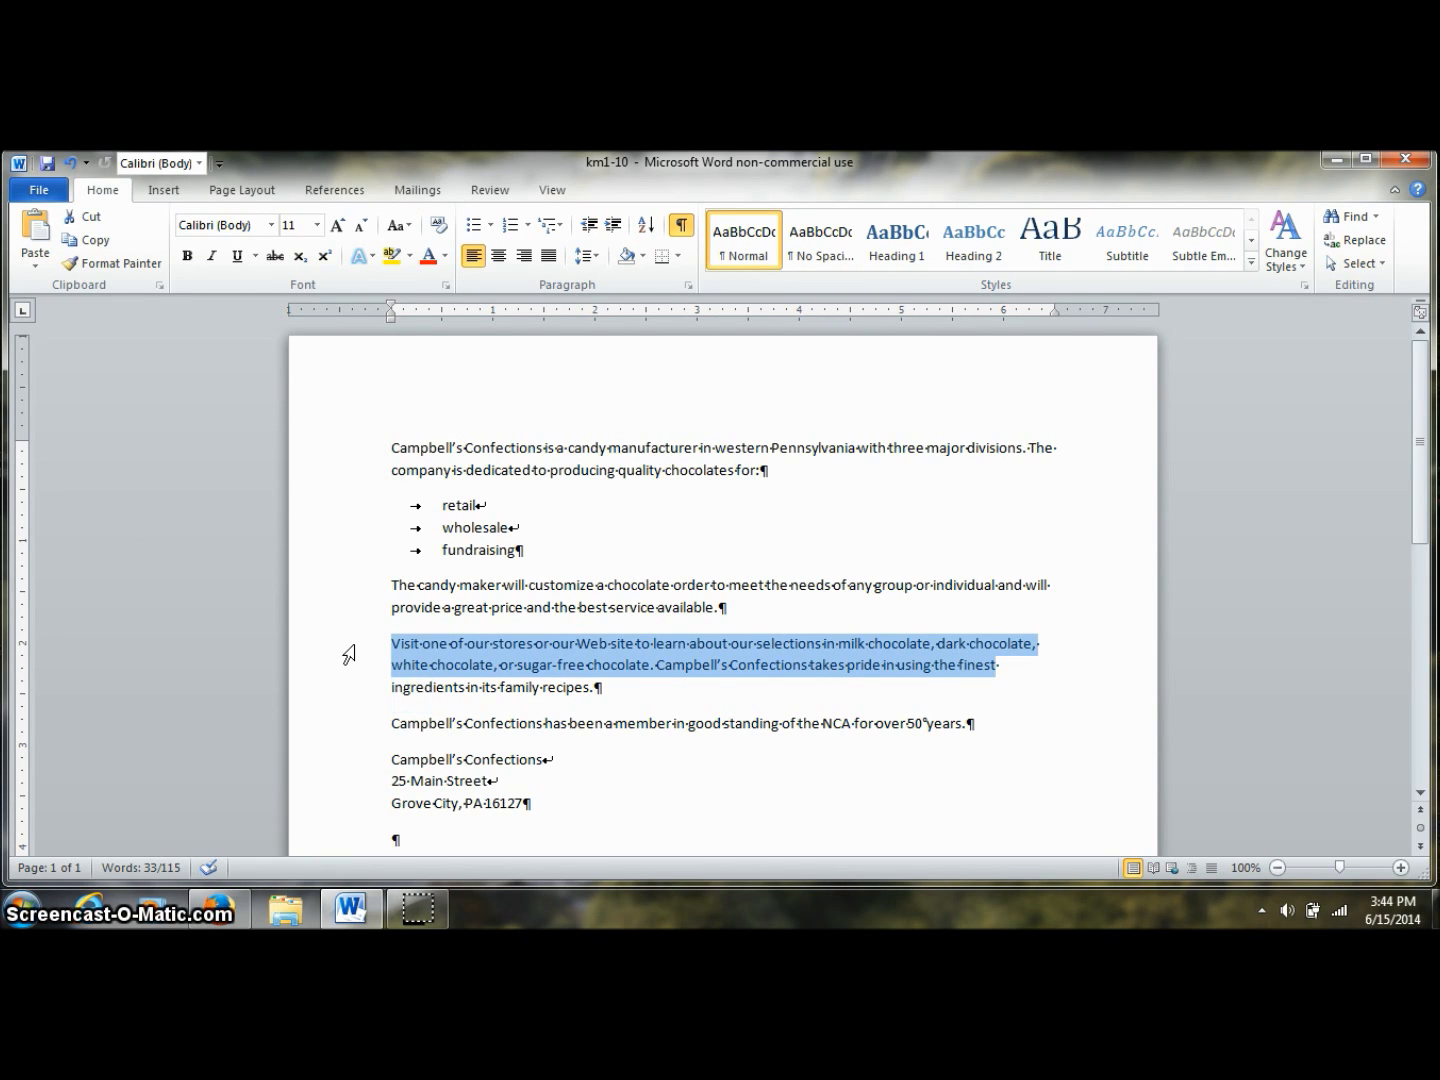
pyautogui.hotkey('shift', 'Left')
pyautogui.hotkey('shift', 'Left')
pyautogui.hotkey('shift', 'Left')
pyautogui.hotkey('shift', 'Left')
pyautogui.hotkey('shift', 'Left')
pyautogui.hotkey('shift', 'Left')
pyautogui.hotkey('shift', 'Left')
pyautogui.hotkey('shift', 'Left')
pyautogui.hotkey('shift', 'Left')
pyautogui.hotkey('shift', 'Left')
pyautogui.hotkey('shift', 'Left')
pyautogui.hotkey('shift', 'Left')
pyautogui.hotkey('shift', 'Left')
pyautogui.hotkey('shift', 'Left')
pyautogui.hotkey('shift', 'Left')
pyautogui.hotkey('shift', 'Left')
pyautogui.hotkey('shift', 'Left')
pyautogui.hotkey('shift', 'Left')
pyautogui.hotkey('shift', 'Left')
pyautogui.hotkey('shift', 'Left')
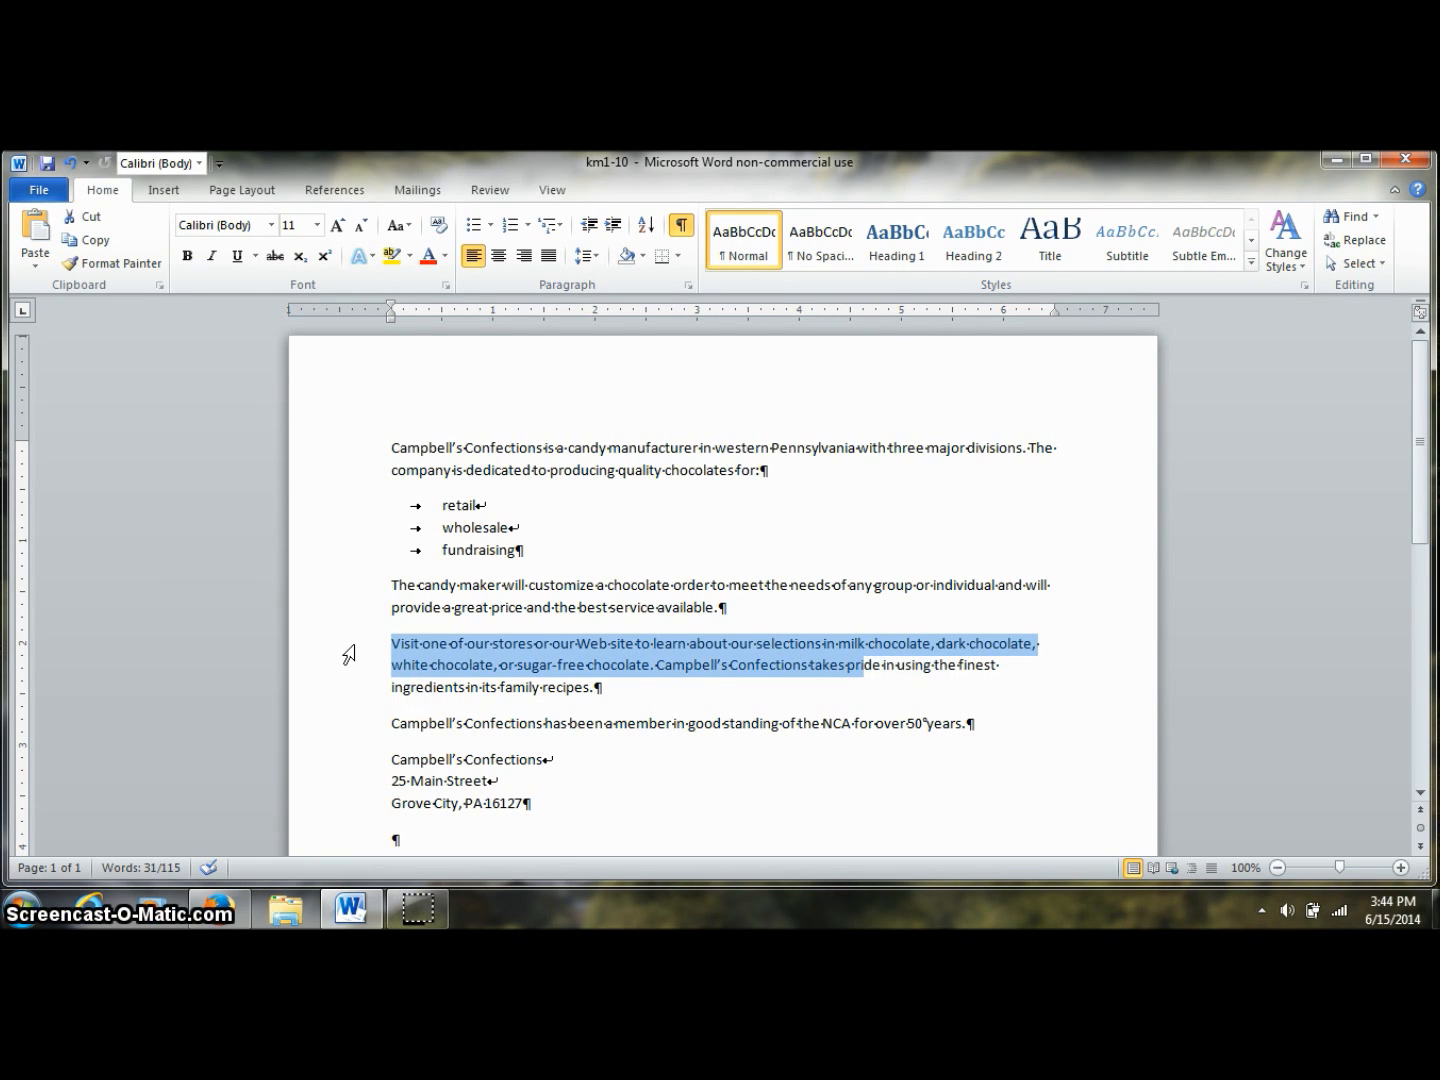
pyautogui.hotkey('shift', 'Left')
pyautogui.hotkey('shift', 'Left')
pyautogui.hotkey('shift', 'Left')
pyautogui.hotkey('shift', 'Left')
pyautogui.hotkey('shift', 'Left')
pyautogui.hotkey('shift', 'Left')
pyautogui.hotkey('shift', 'Left')
pyautogui.hotkey('shift', 'Left')
pyautogui.hotkey('shift', 'Left')
pyautogui.hotkey('shift', 'Left')
pyautogui.hotkey('shift', 'Left')
pyautogui.hotkey('shift', 'Left')
pyautogui.hotkey('shift', 'Left')
pyautogui.hotkey('shift', 'Left')
pyautogui.hotkey('shift', 'Left')
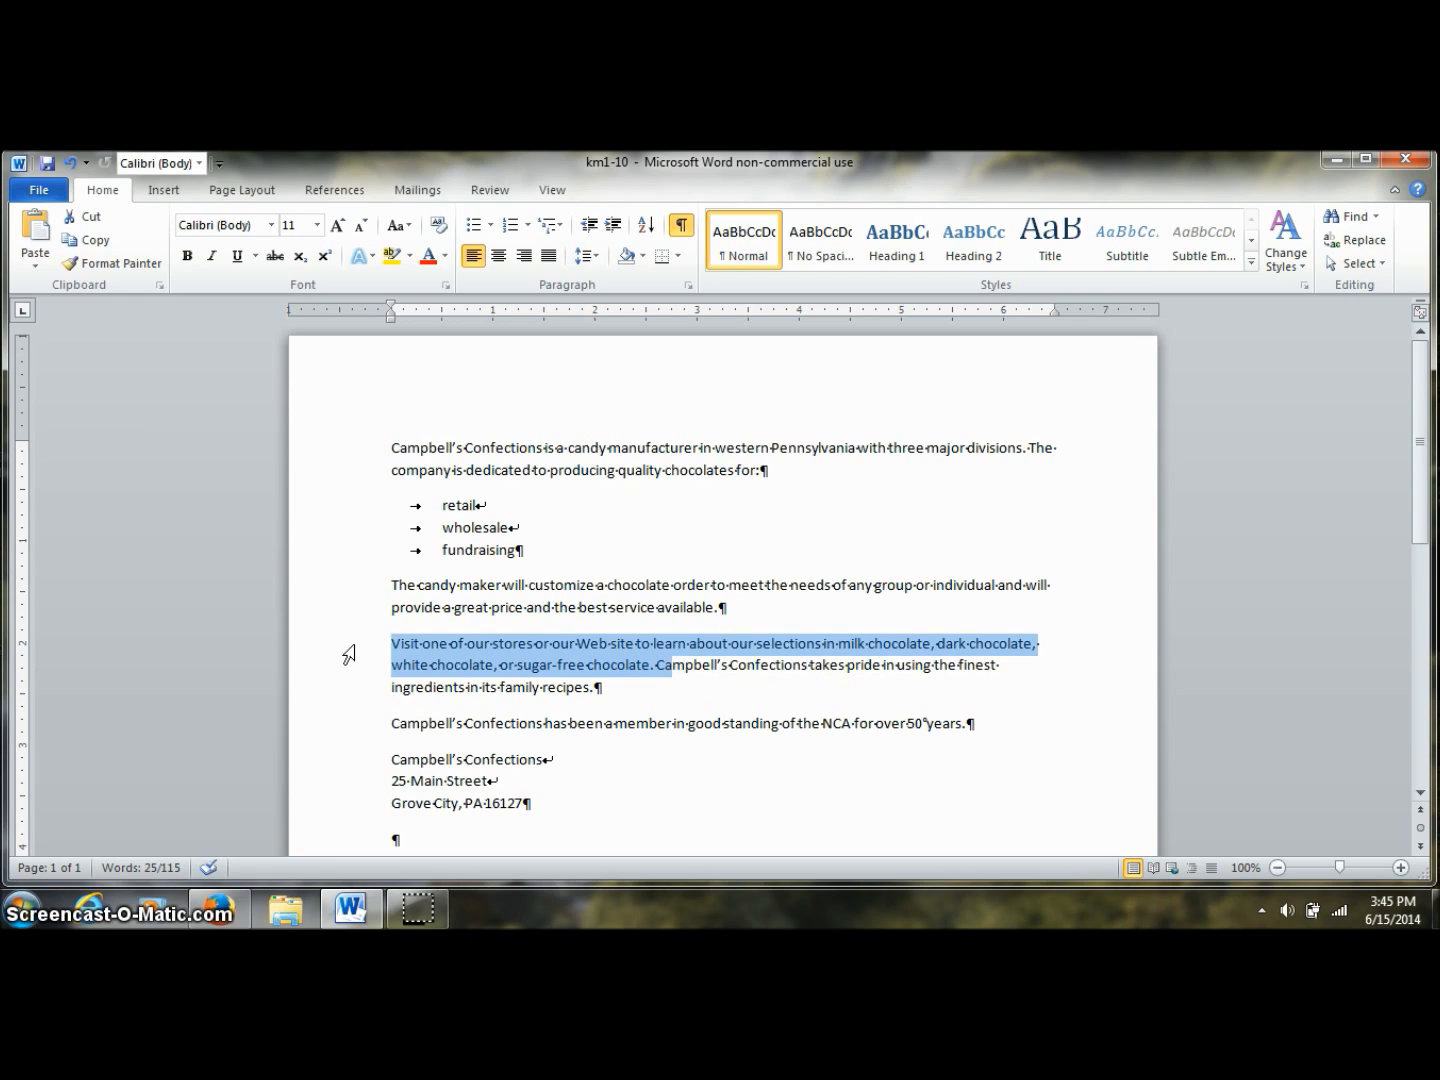
pyautogui.hotkey('shift', 'Left')
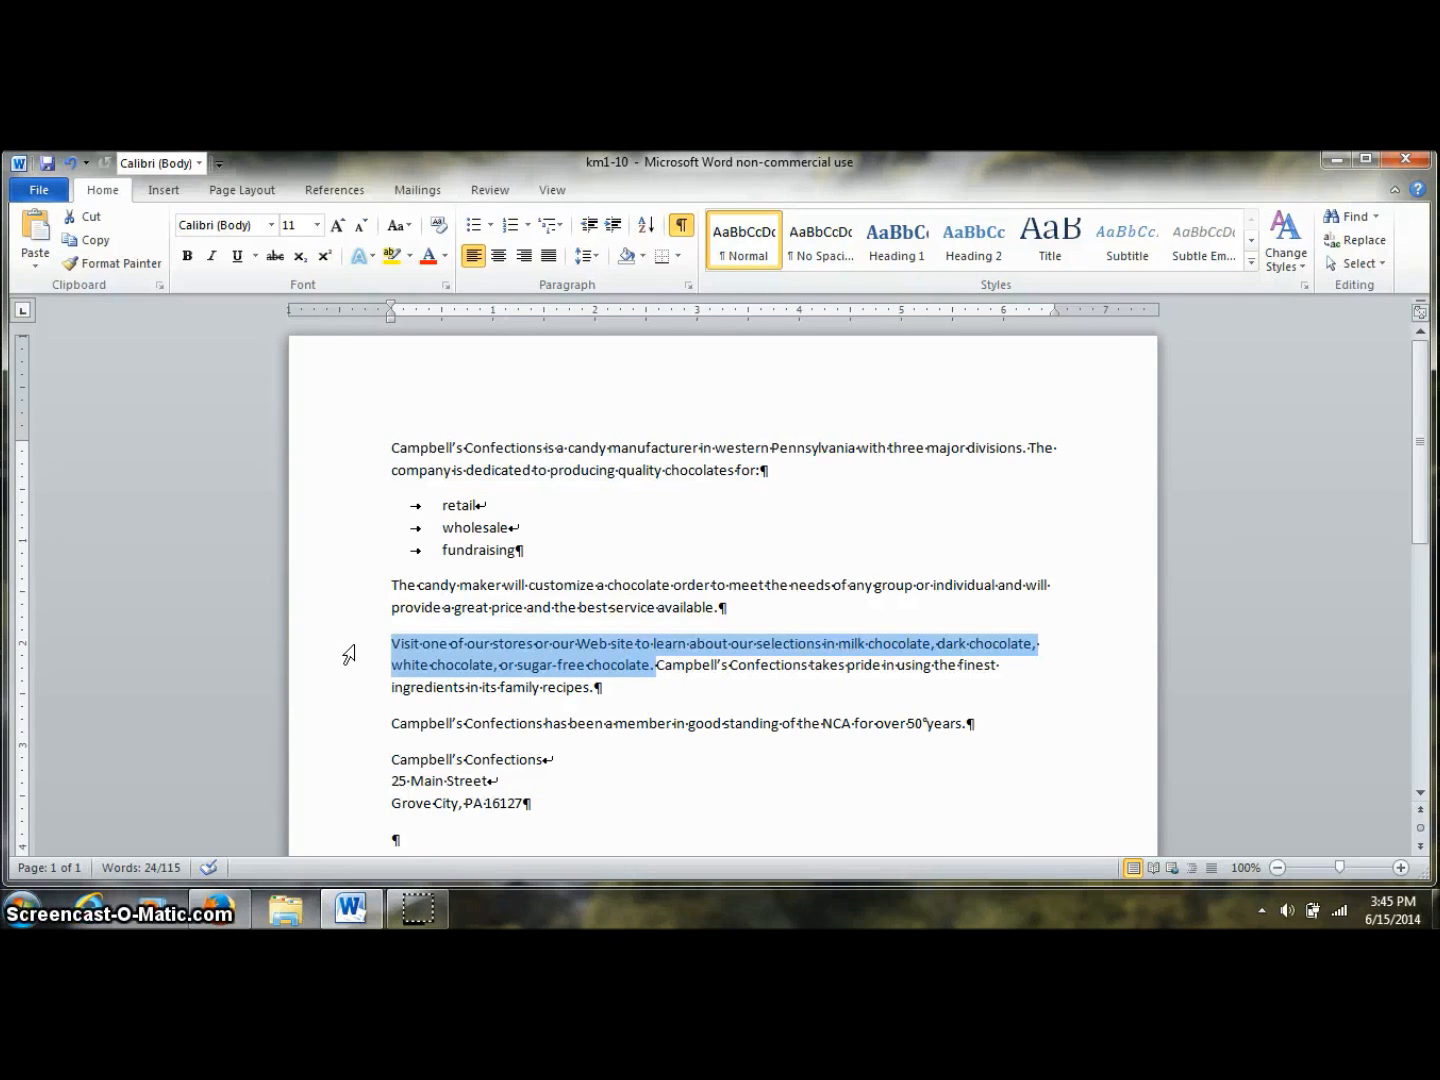
pyautogui.hotkey('shift', 'End')
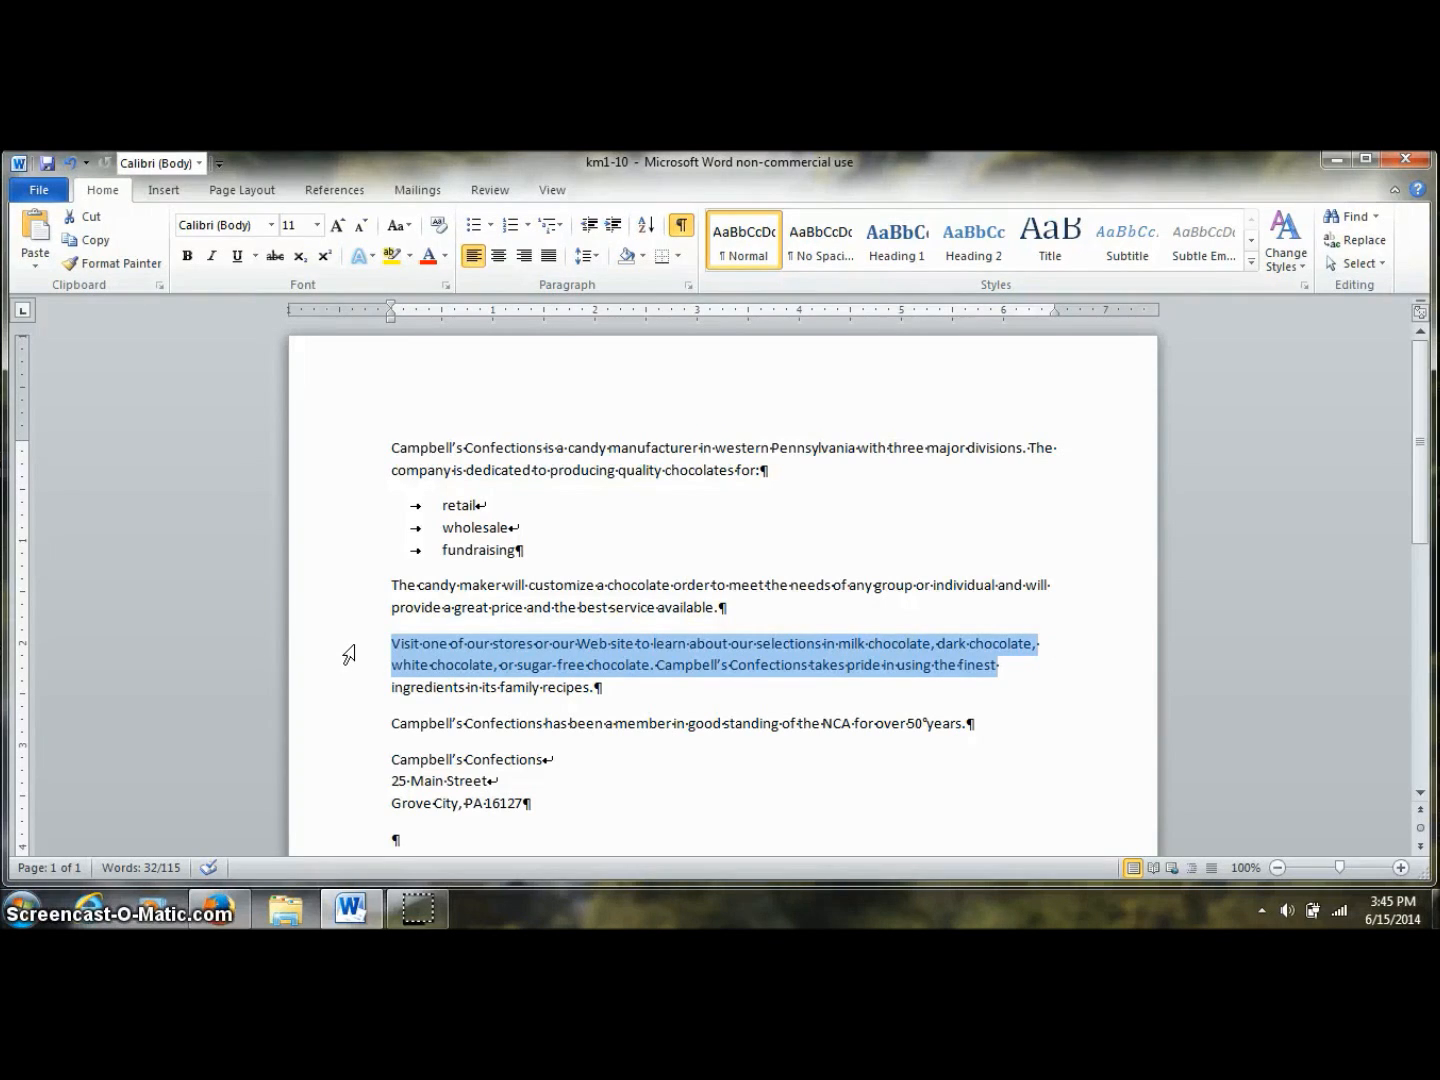
# Select from the "Visit one of our stores" paragraph through the address block, then select the entire document and clear the selection
pyautogui.doubleClick(349, 655)
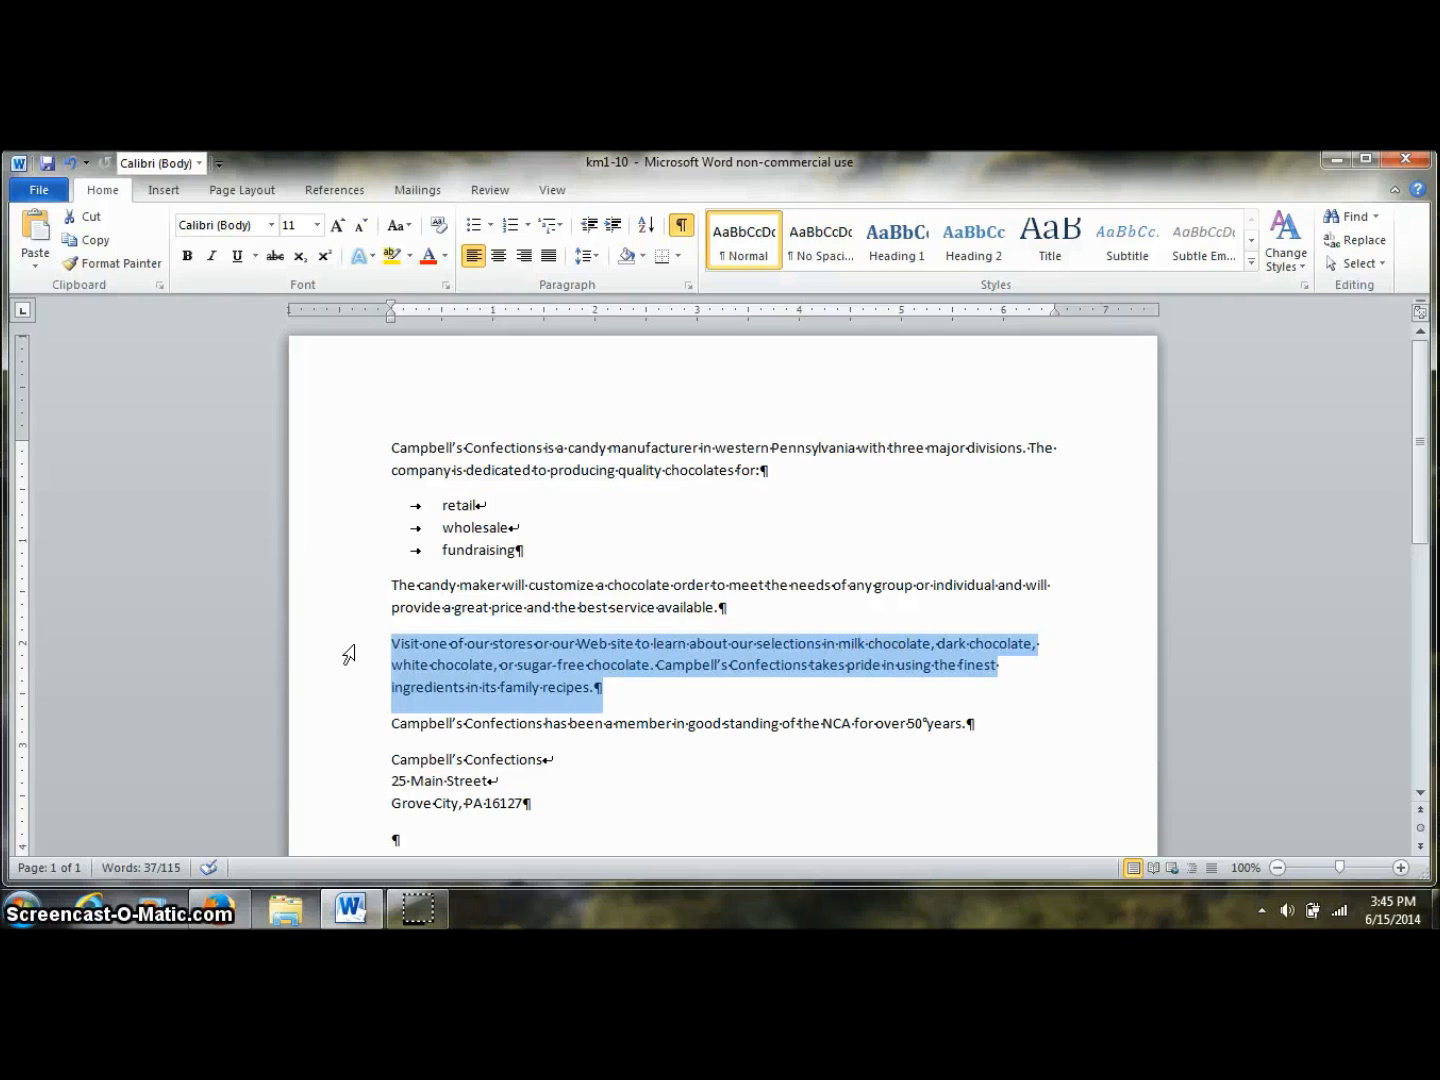
pyautogui.keyDown('shift'); pyautogui.click(530, 802); pyautogui.keyUp('shift')
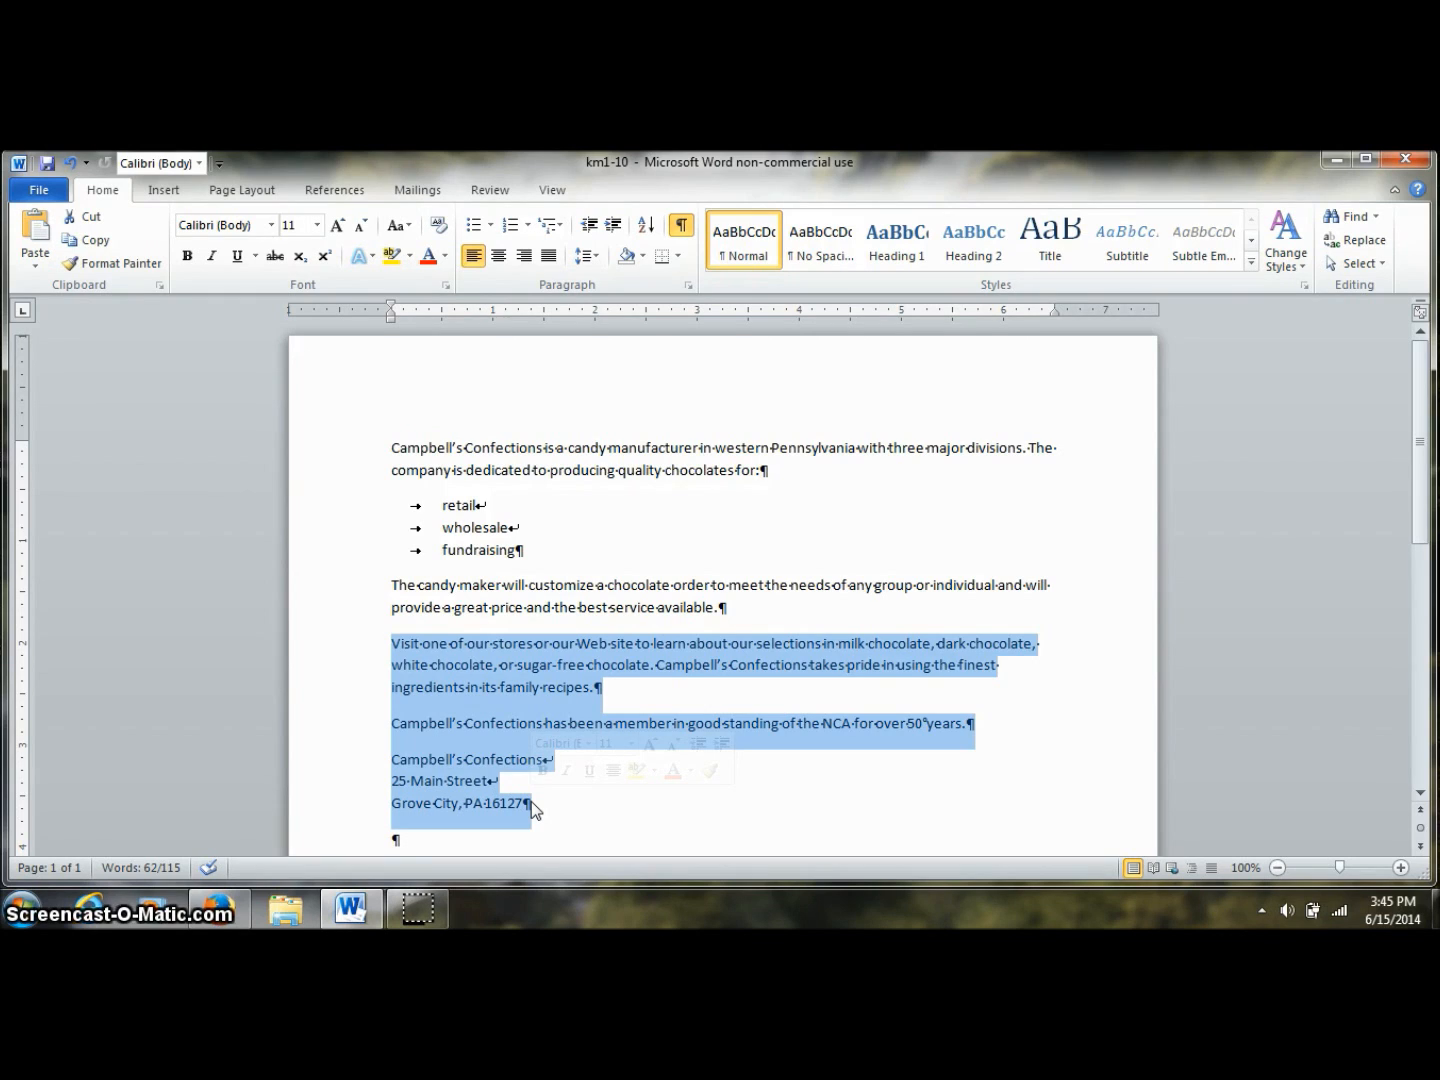
pyautogui.hotkey('ctrl', 'a')
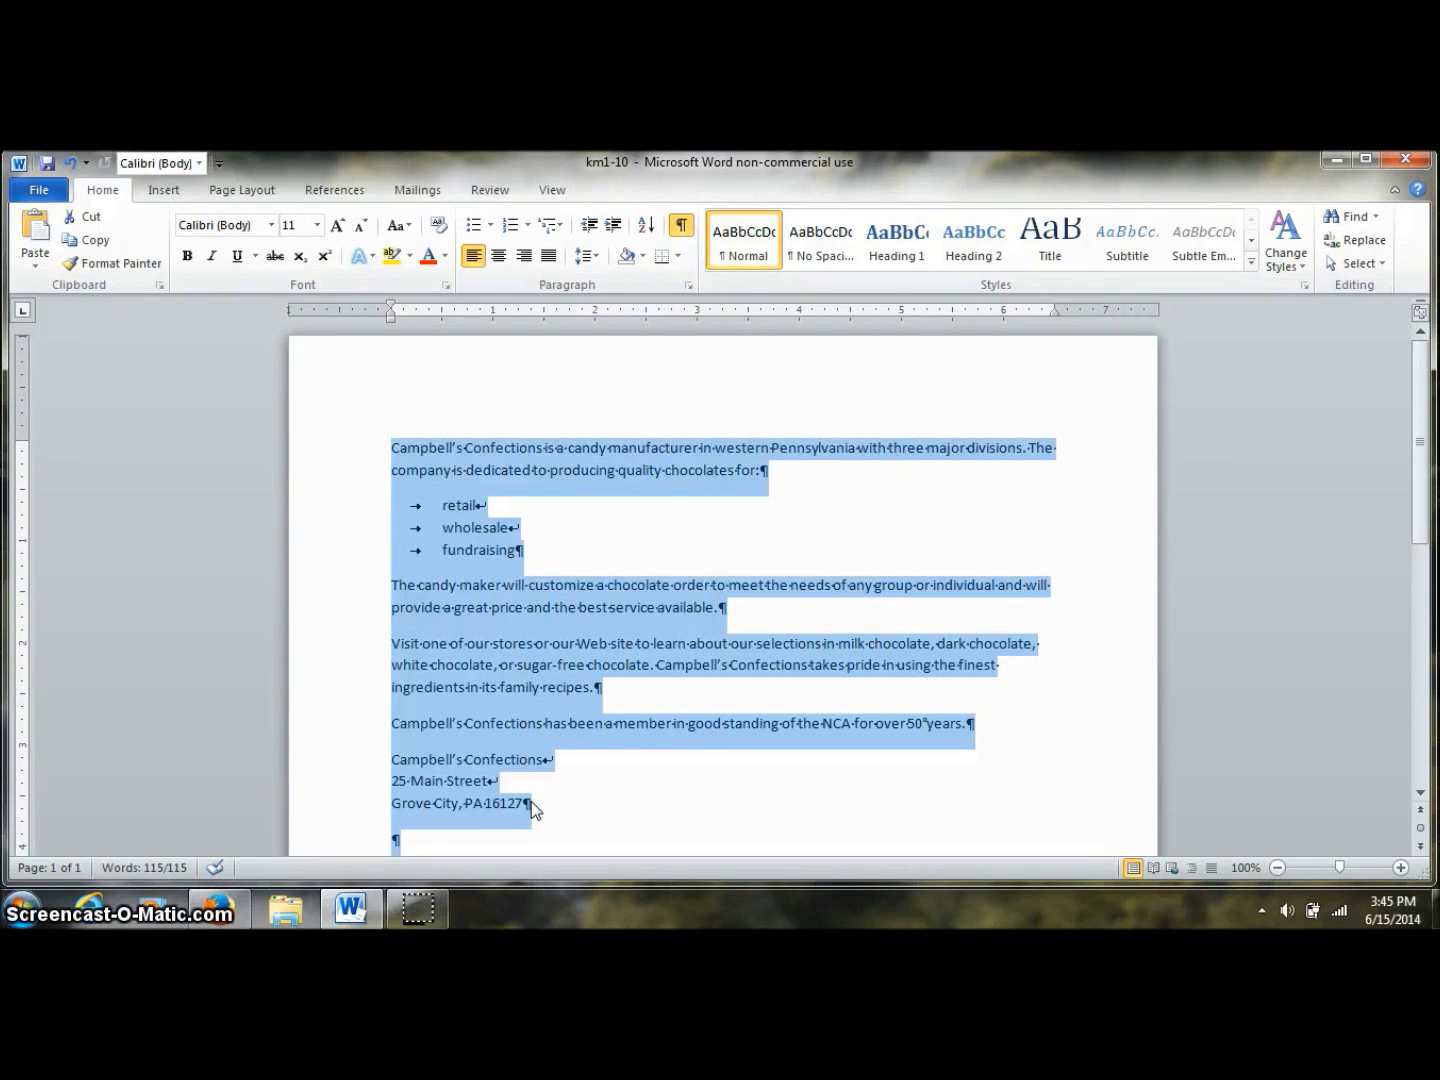
pyautogui.click(638, 531)
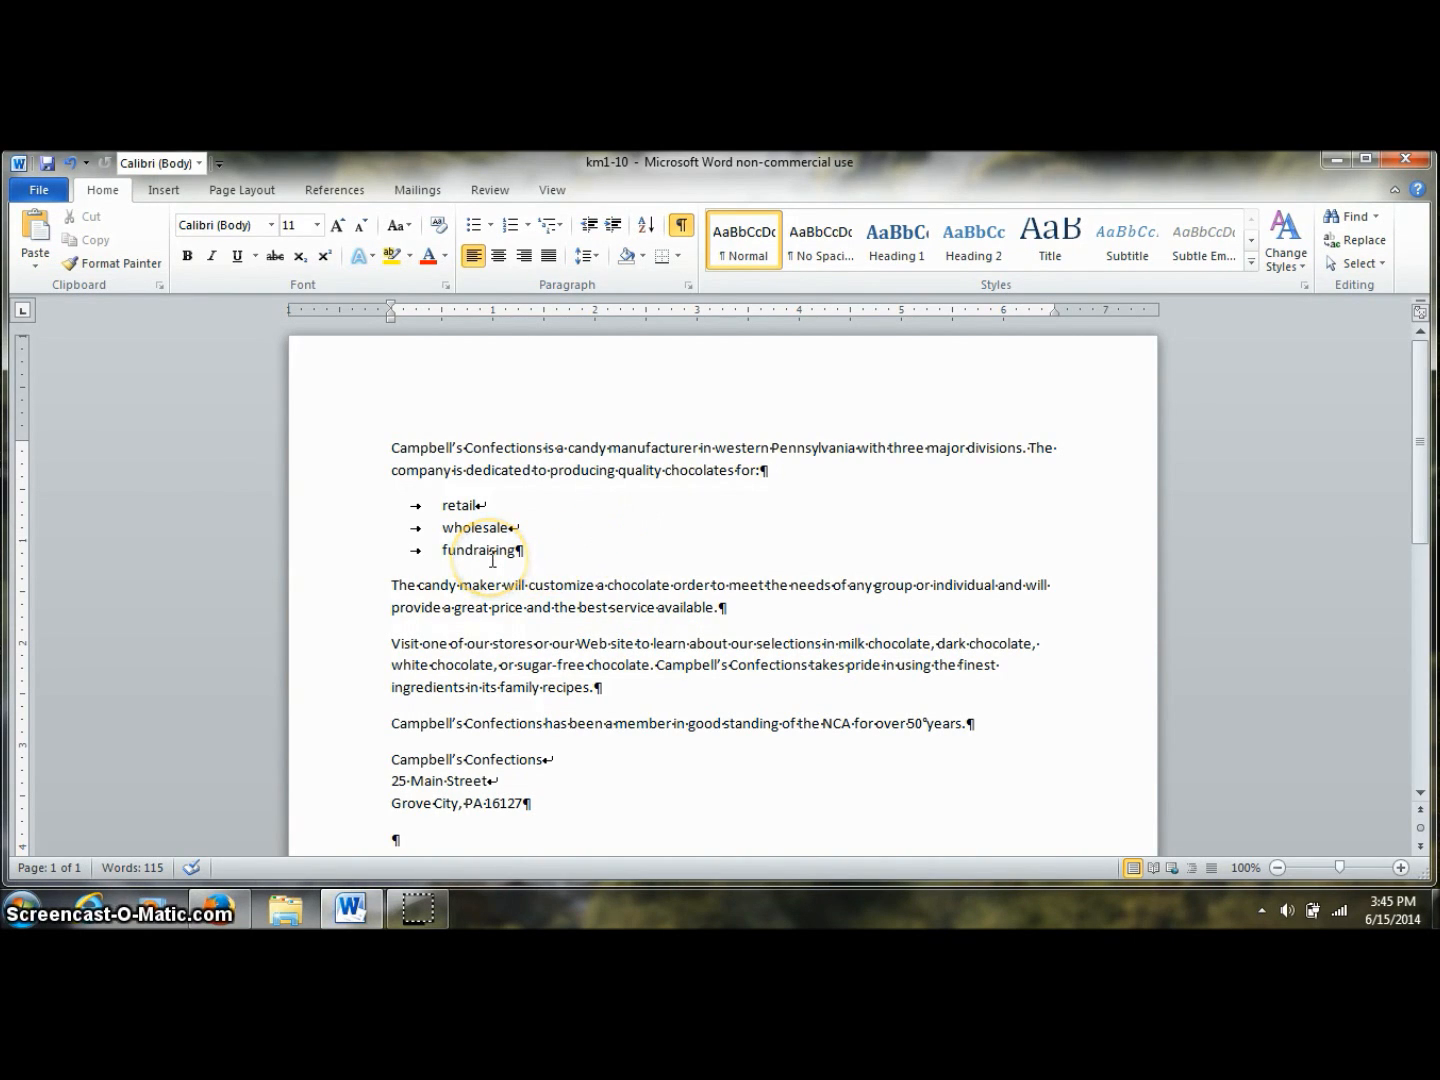
# Select the word "our" before "stores", then the word "our" before "selections"
pyautogui.doubleClick(477, 642)
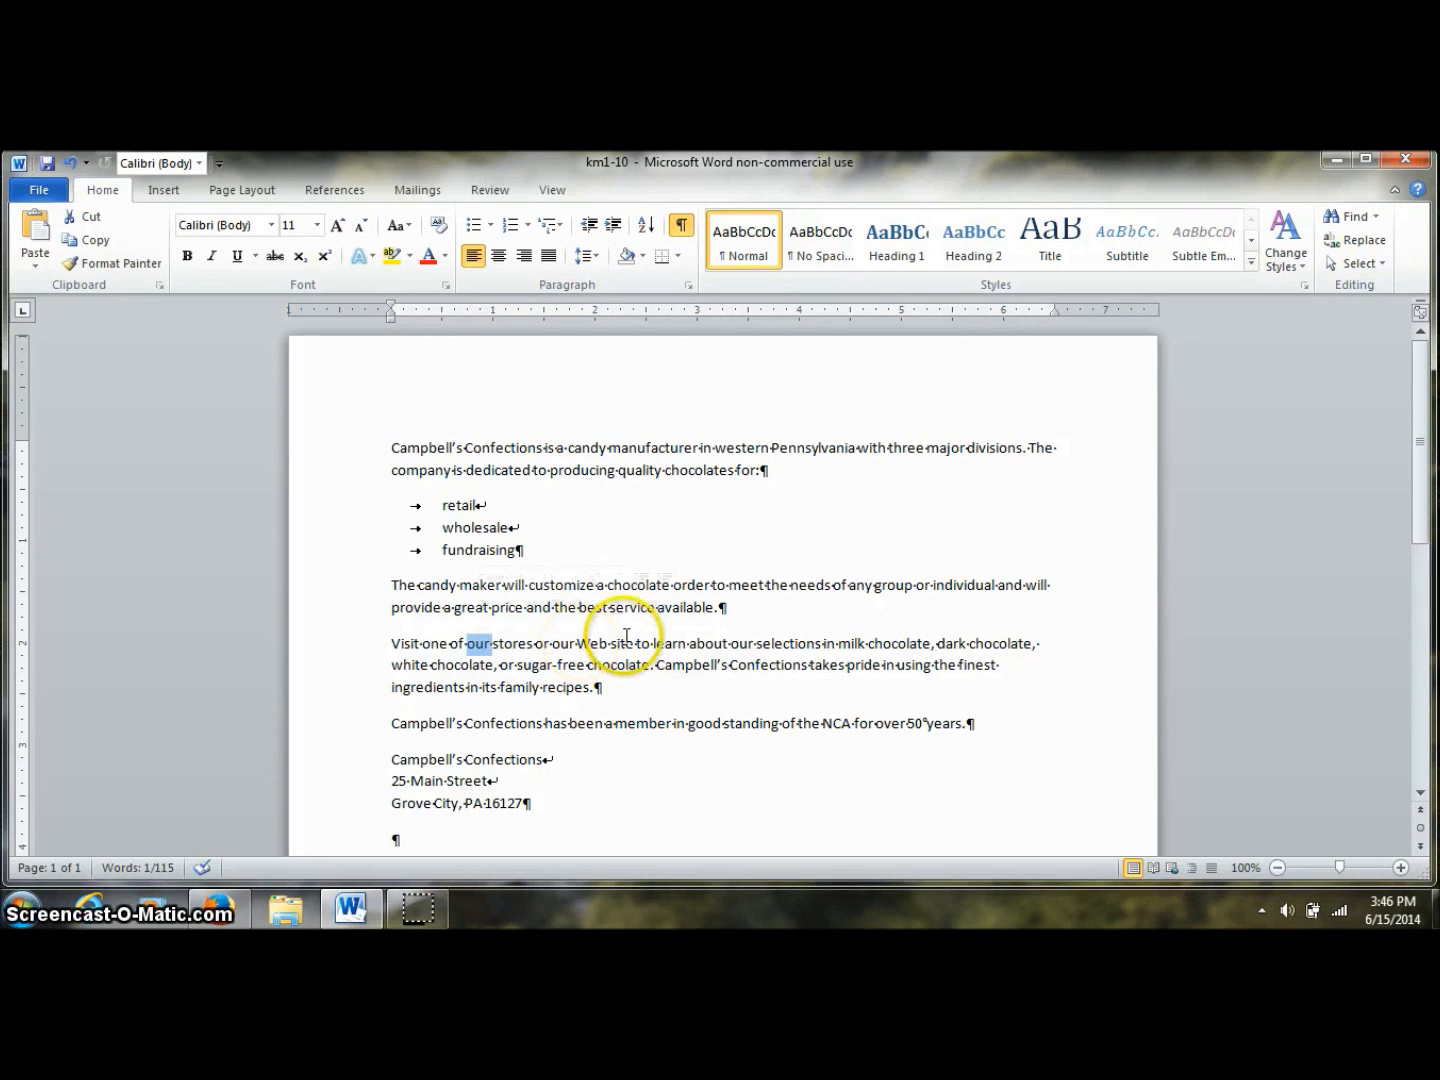
pyautogui.doubleClick(744, 644)
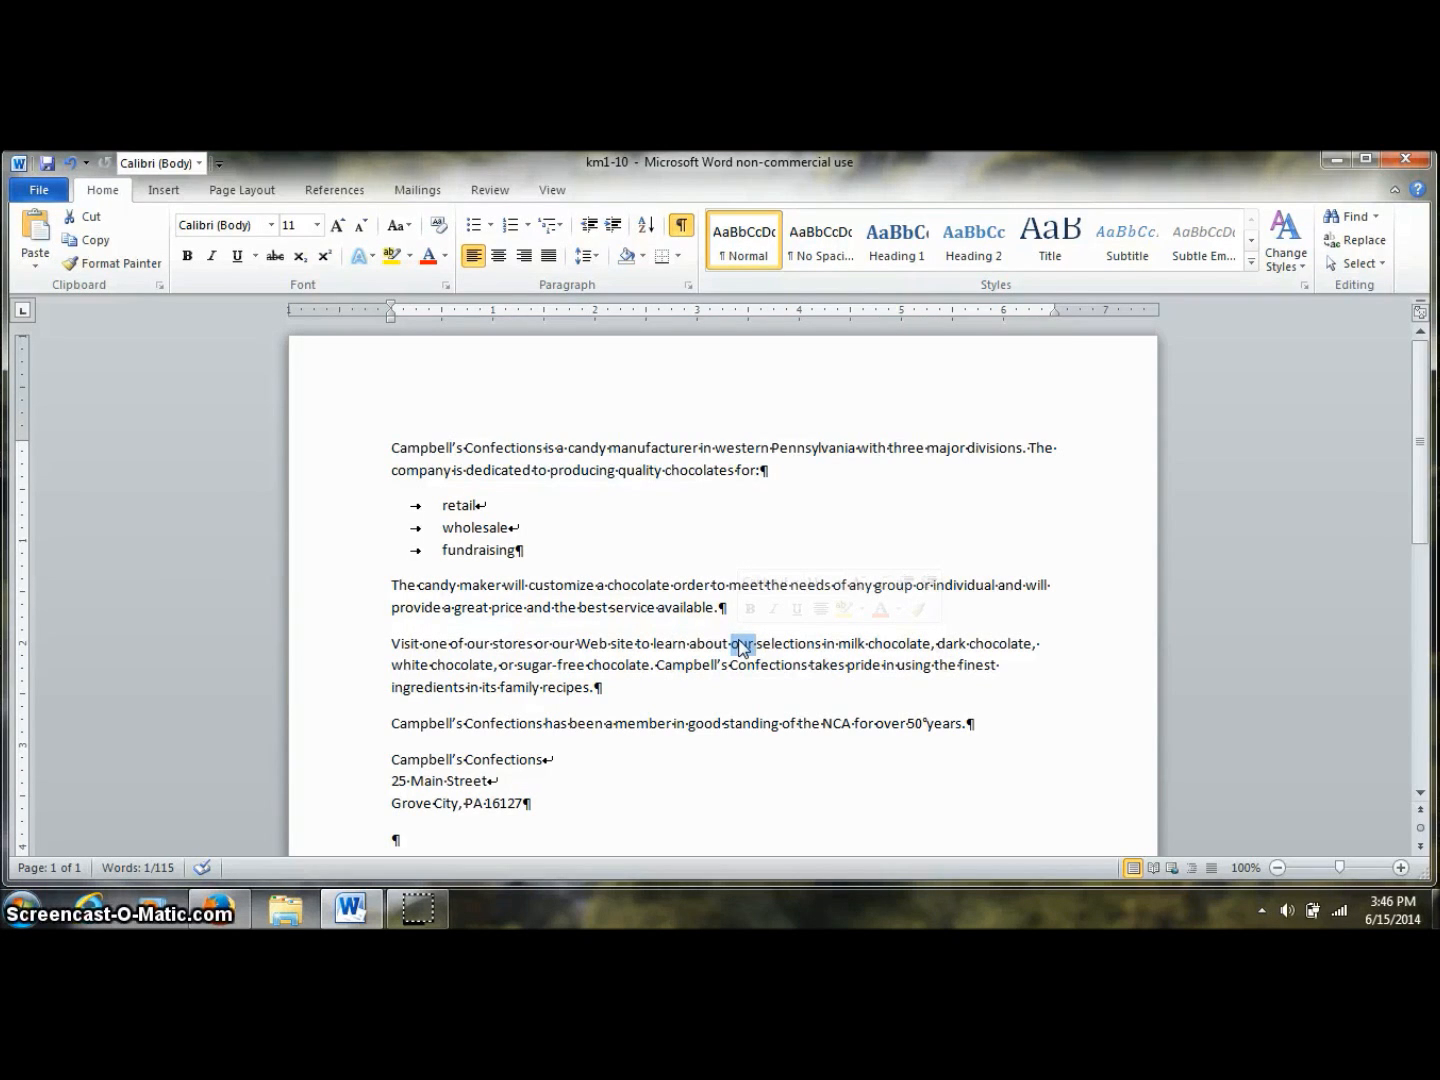
# Replace the selected word "our" before "selections" with "the variety of"
pyautogui.write('the variet')
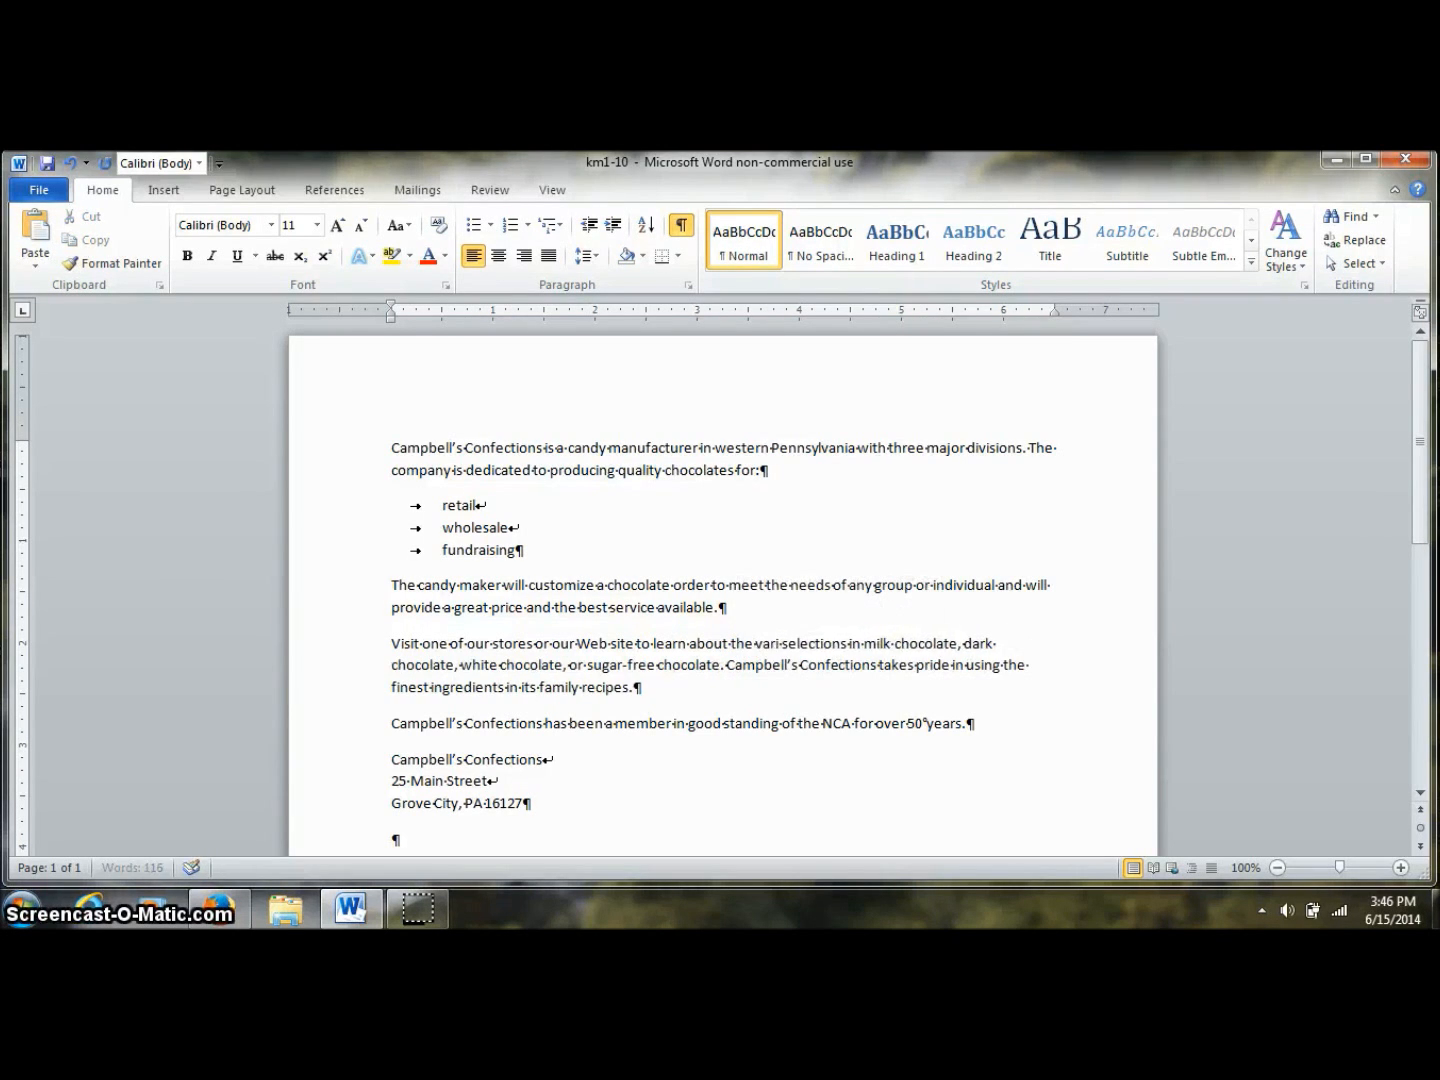
pyautogui.write('y of')
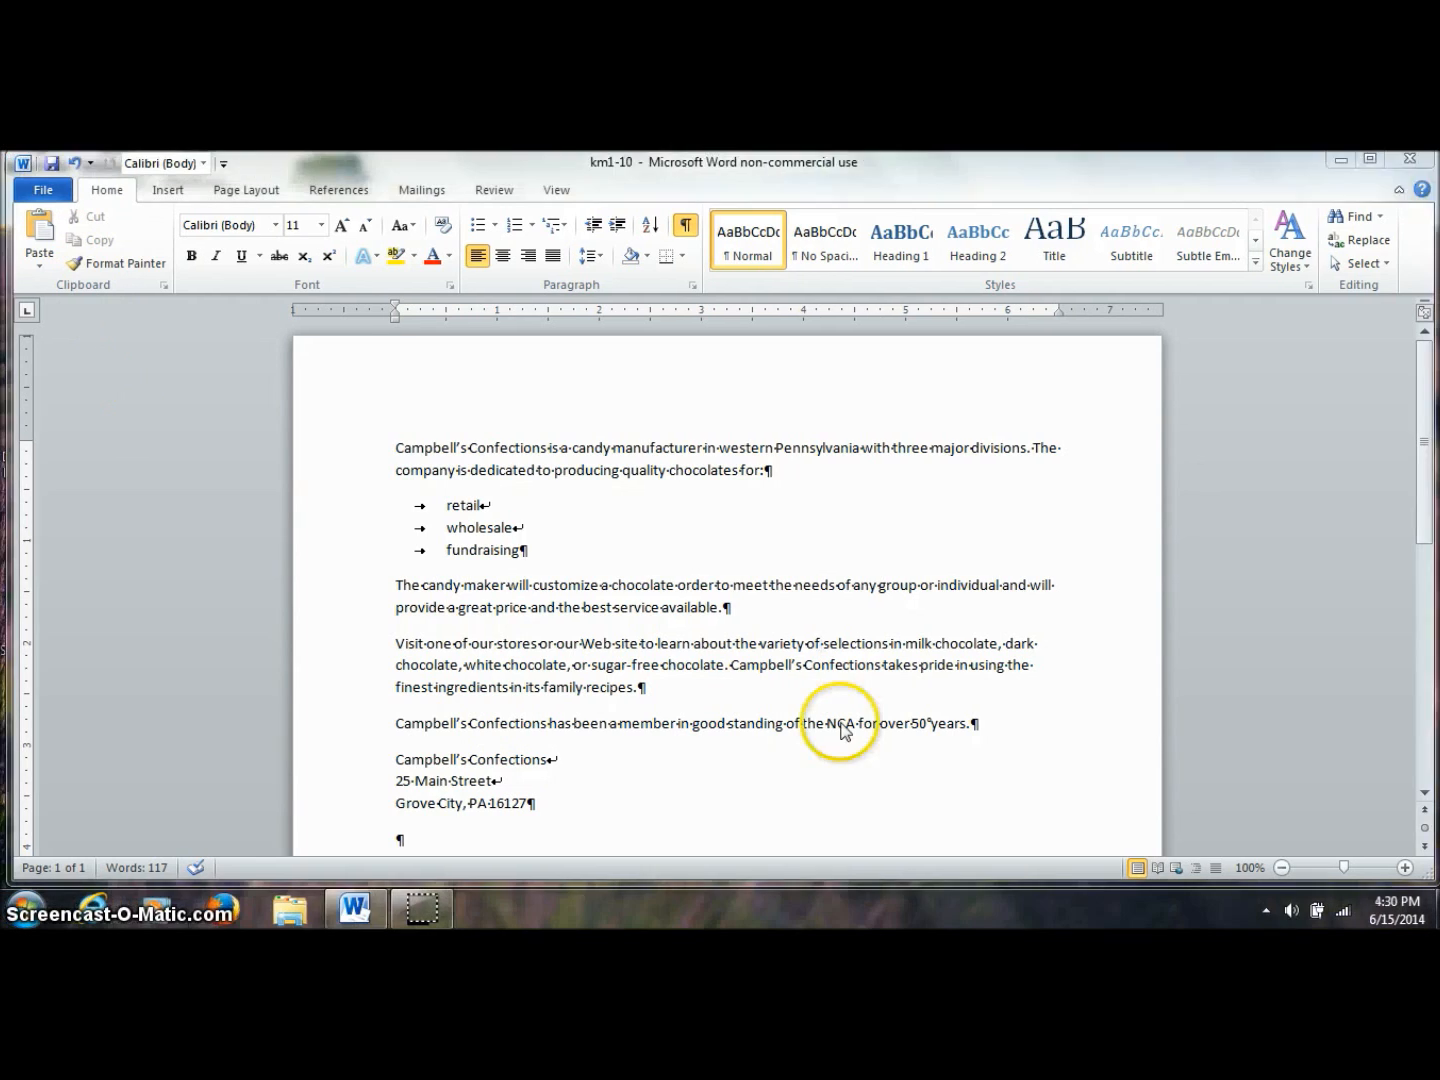
# Replace "NCA" in the membership sentence with "National Confectioners Association"
pyautogui.doubleClick(837, 724)
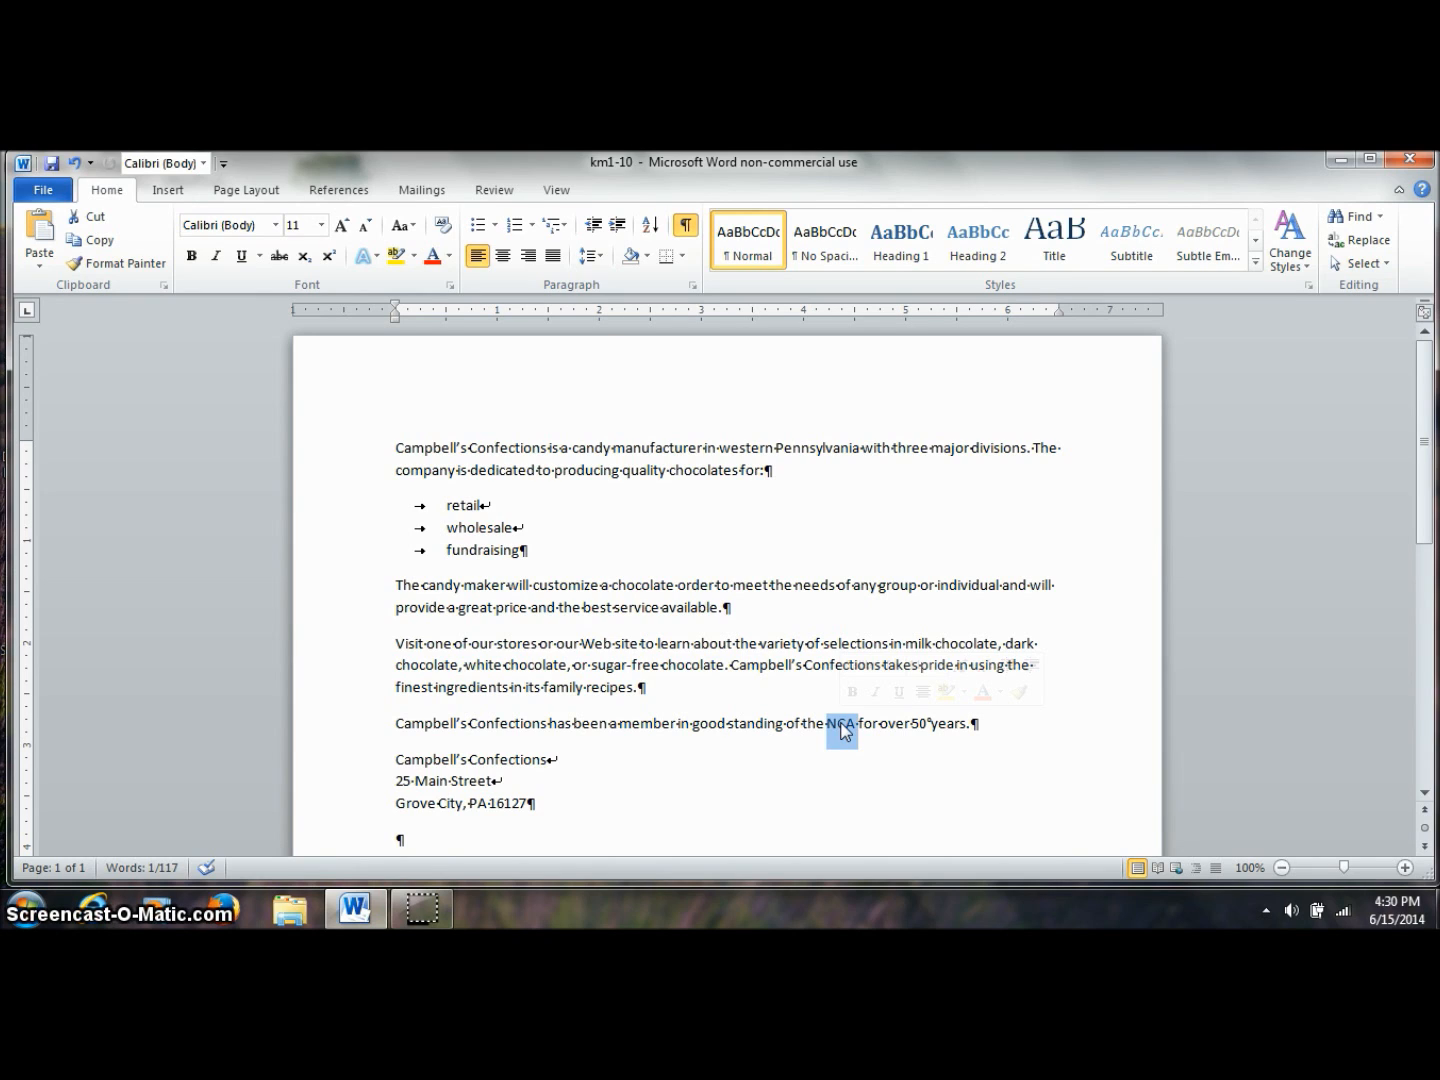
pyautogui.write('National')
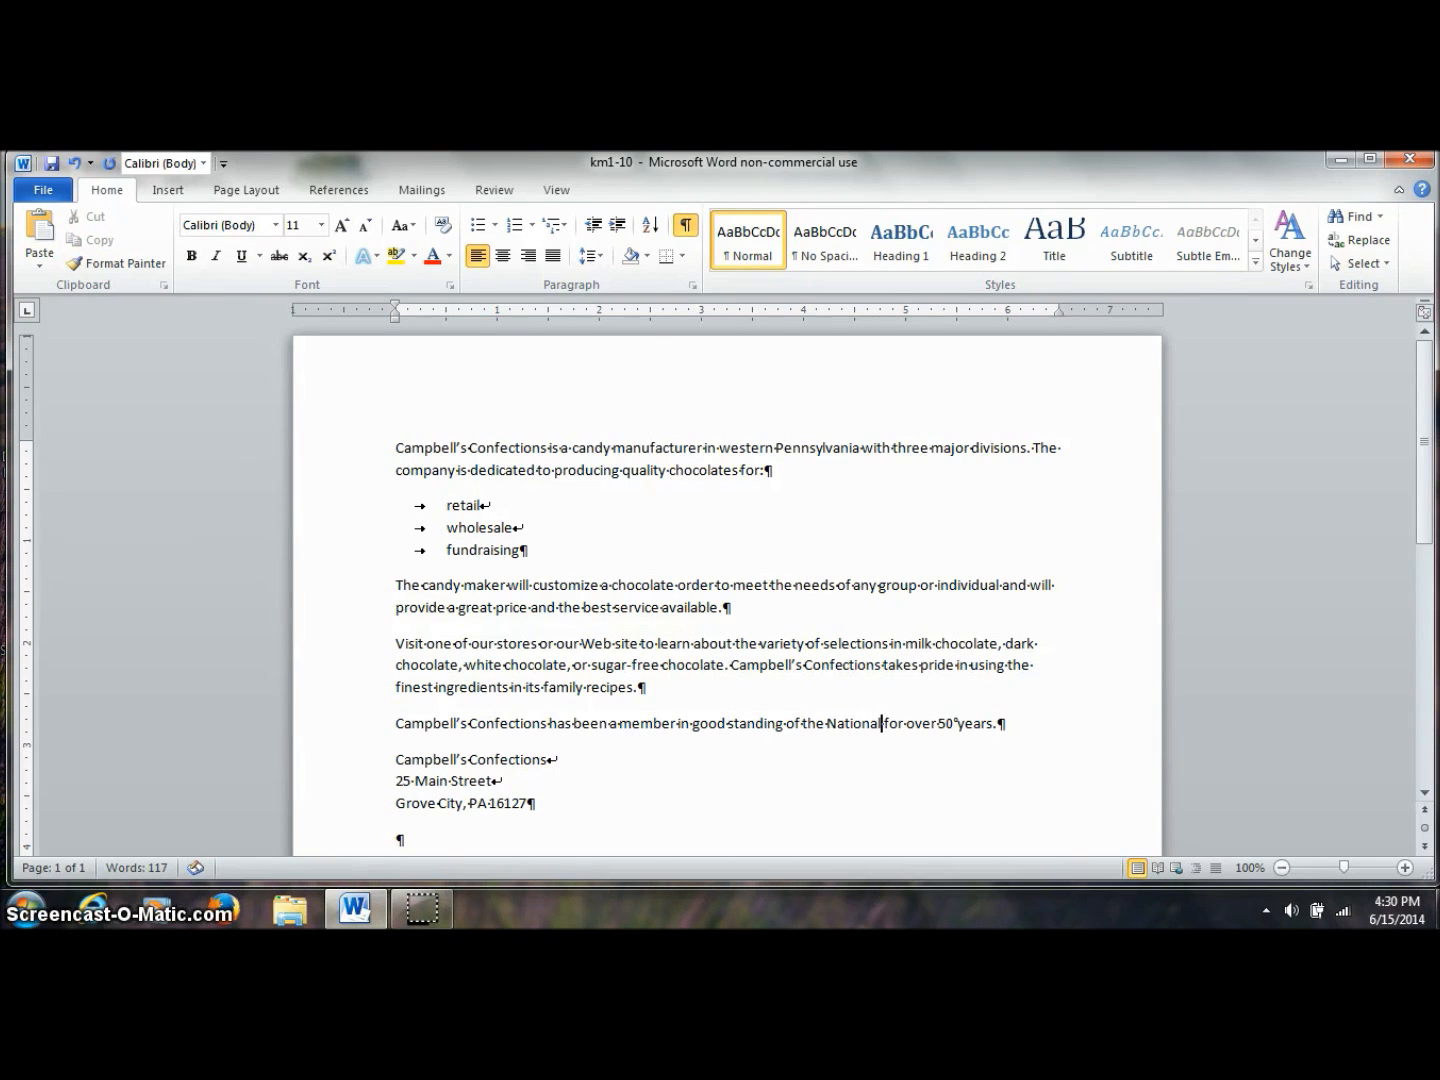
pyautogui.write(' Confection ')
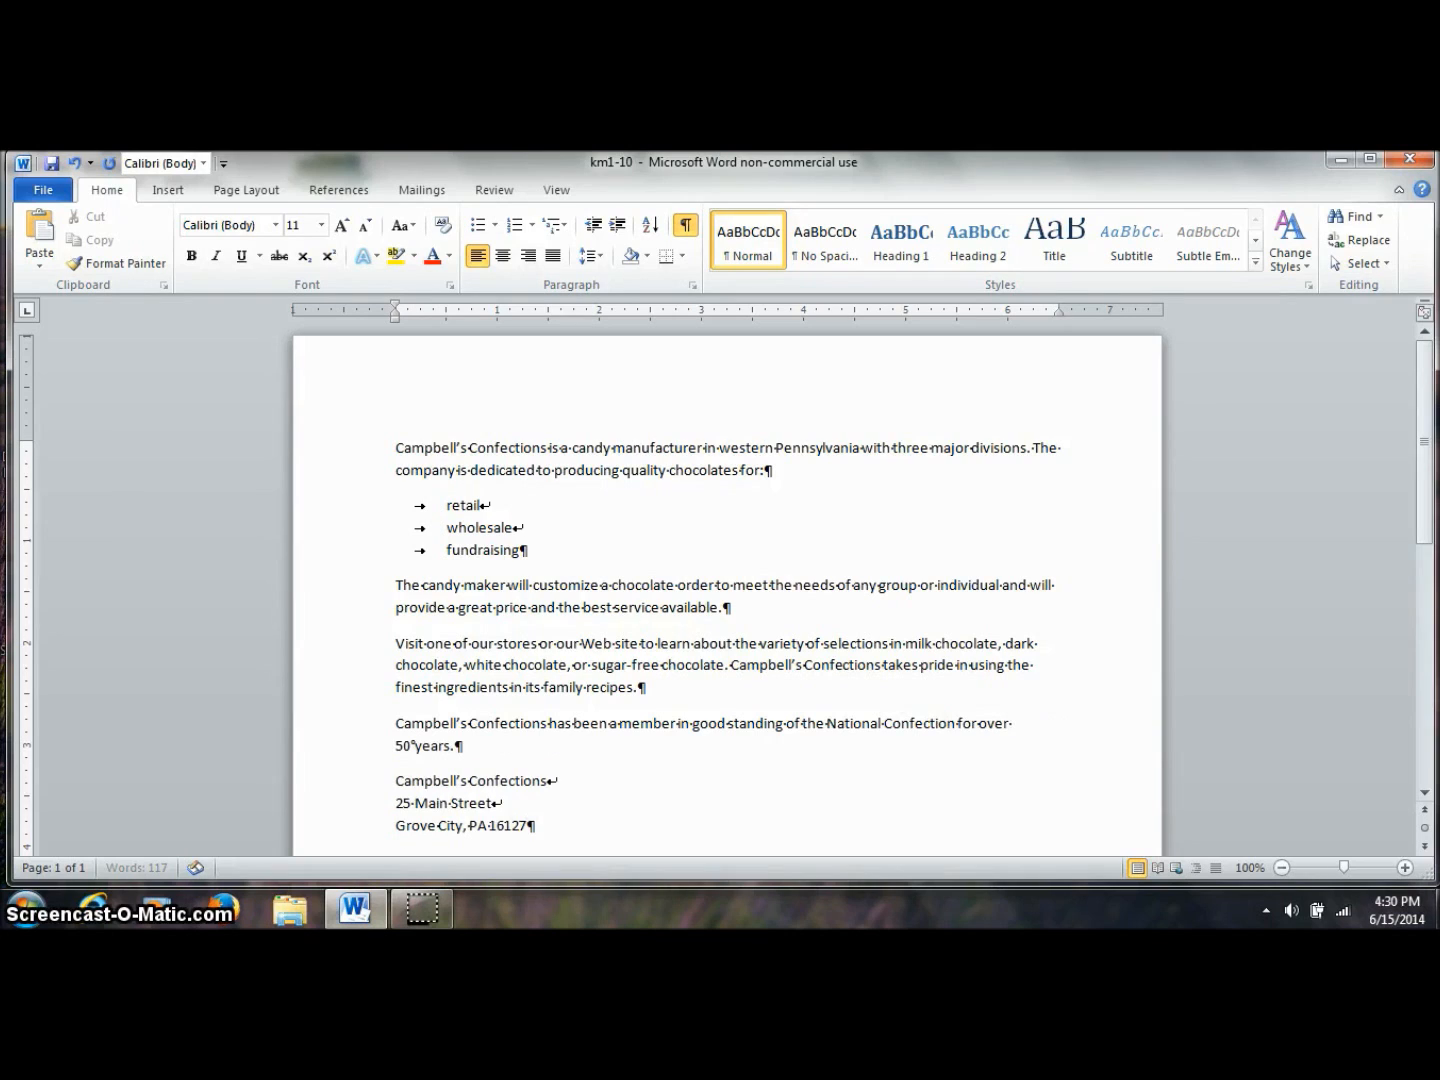
pyautogui.write('ers Assoca')
pyautogui.press('BackSpace')
pyautogui.write('iatio')
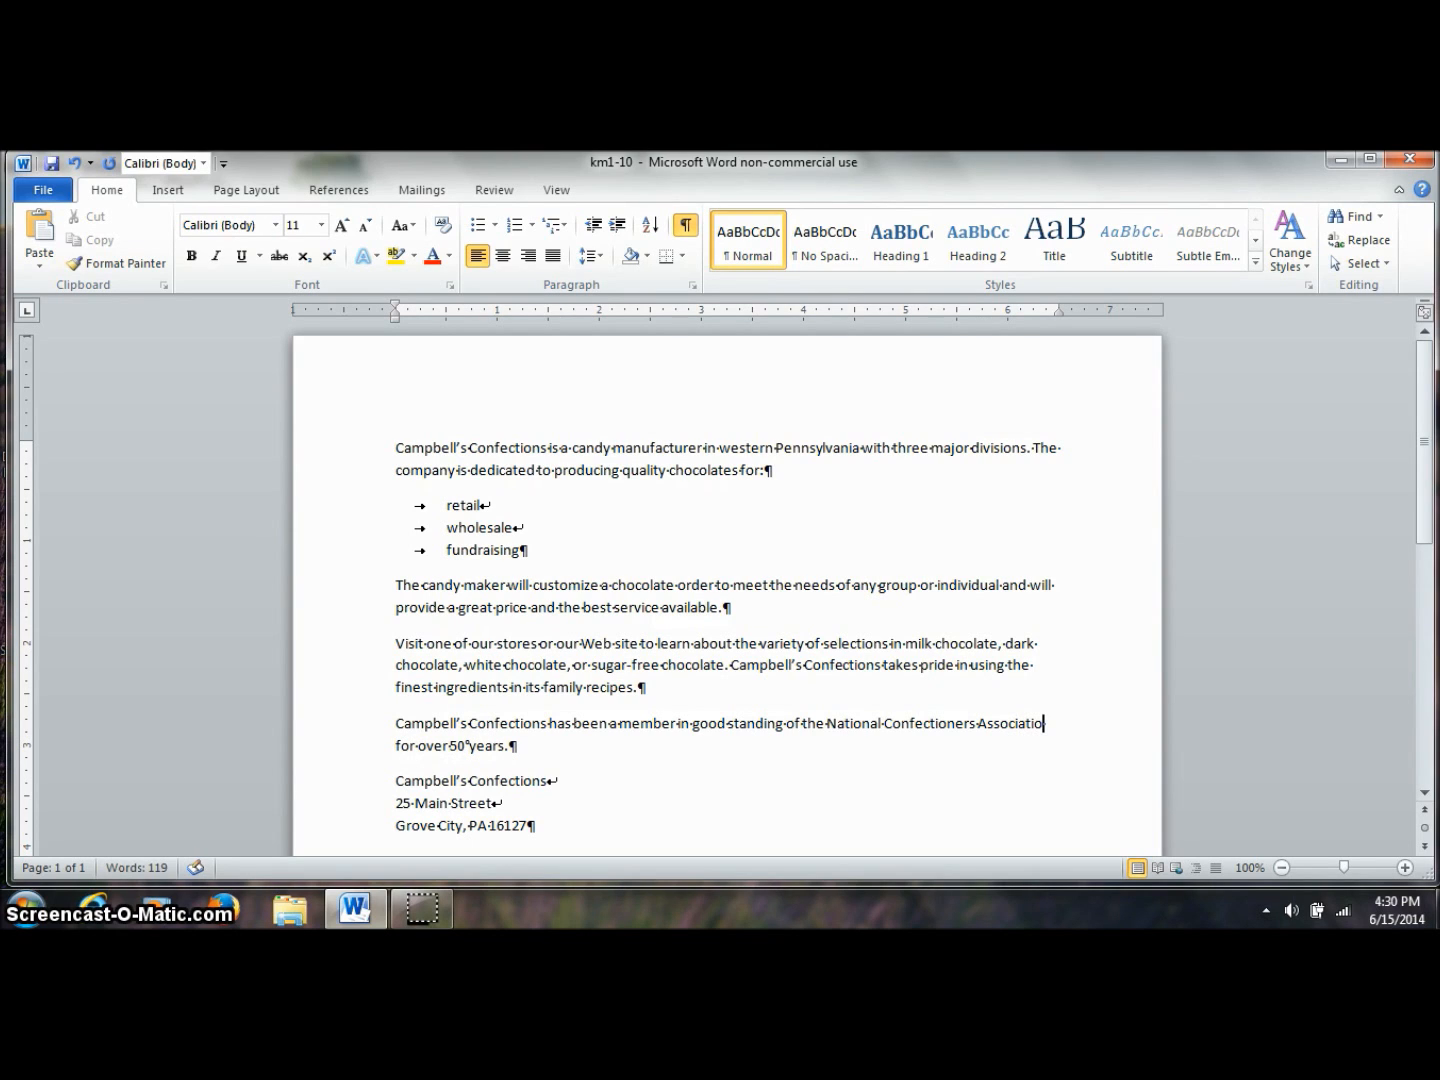
pyautogui.write('n')
# Delete the whole word "Campbell's" at the start of the first paragraph, then undo the deletion
pyautogui.click(465, 447)
pyautogui.click(619, 419)
pyautogui.hotkey('ctrl', 'BackSpace')
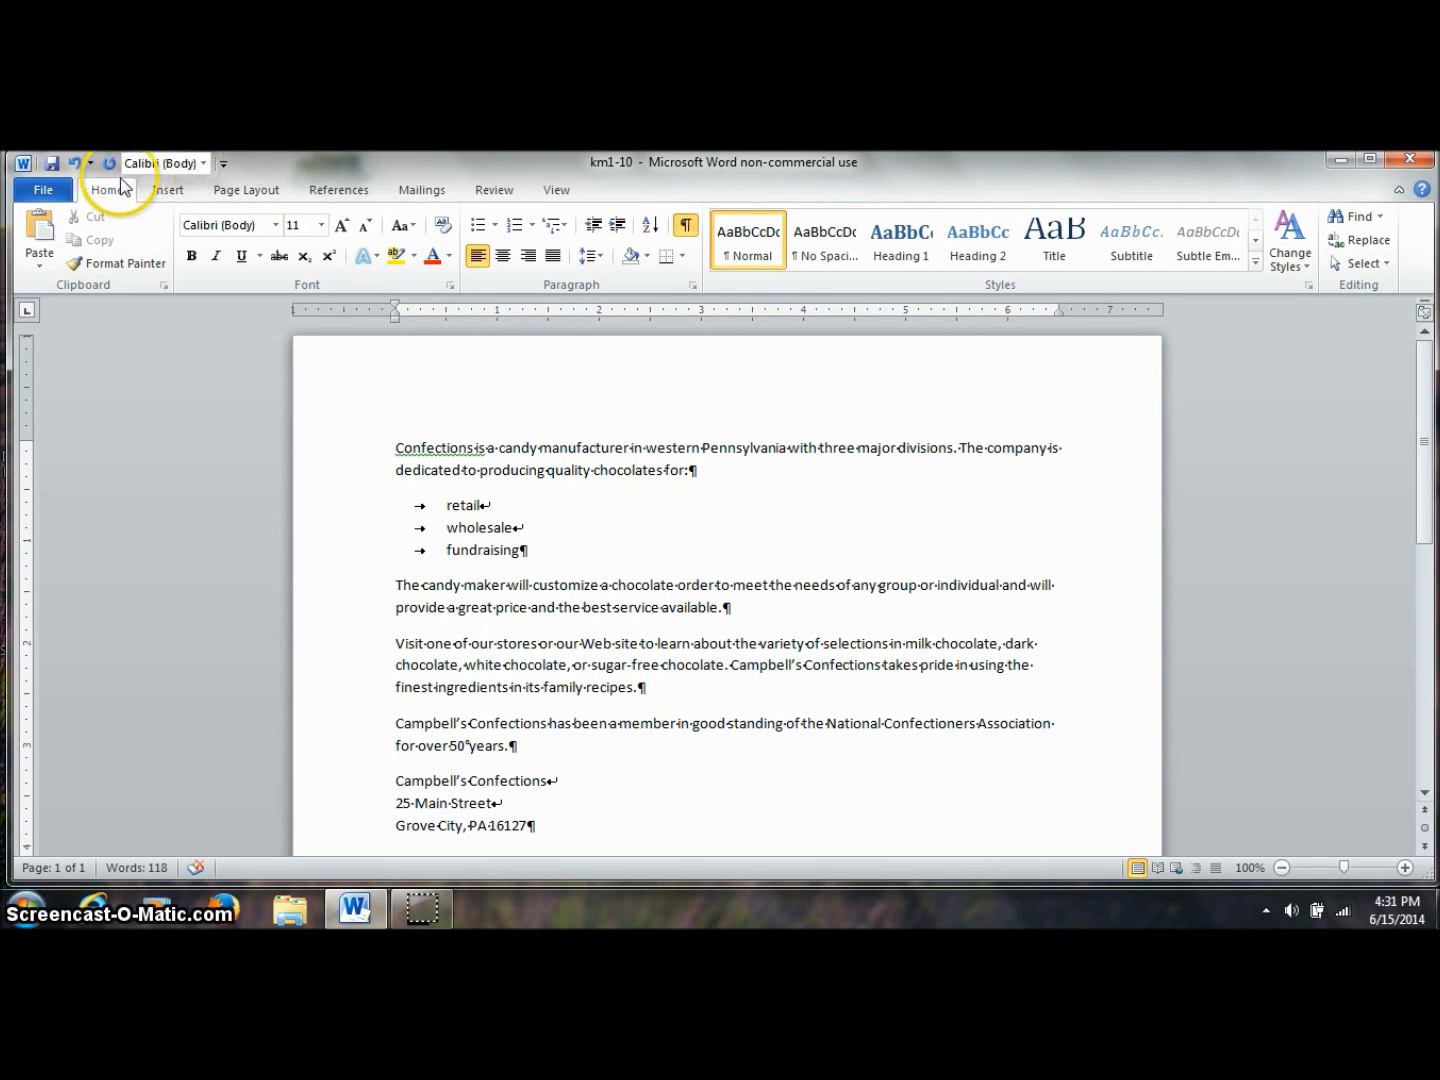
pyautogui.click(75, 165)
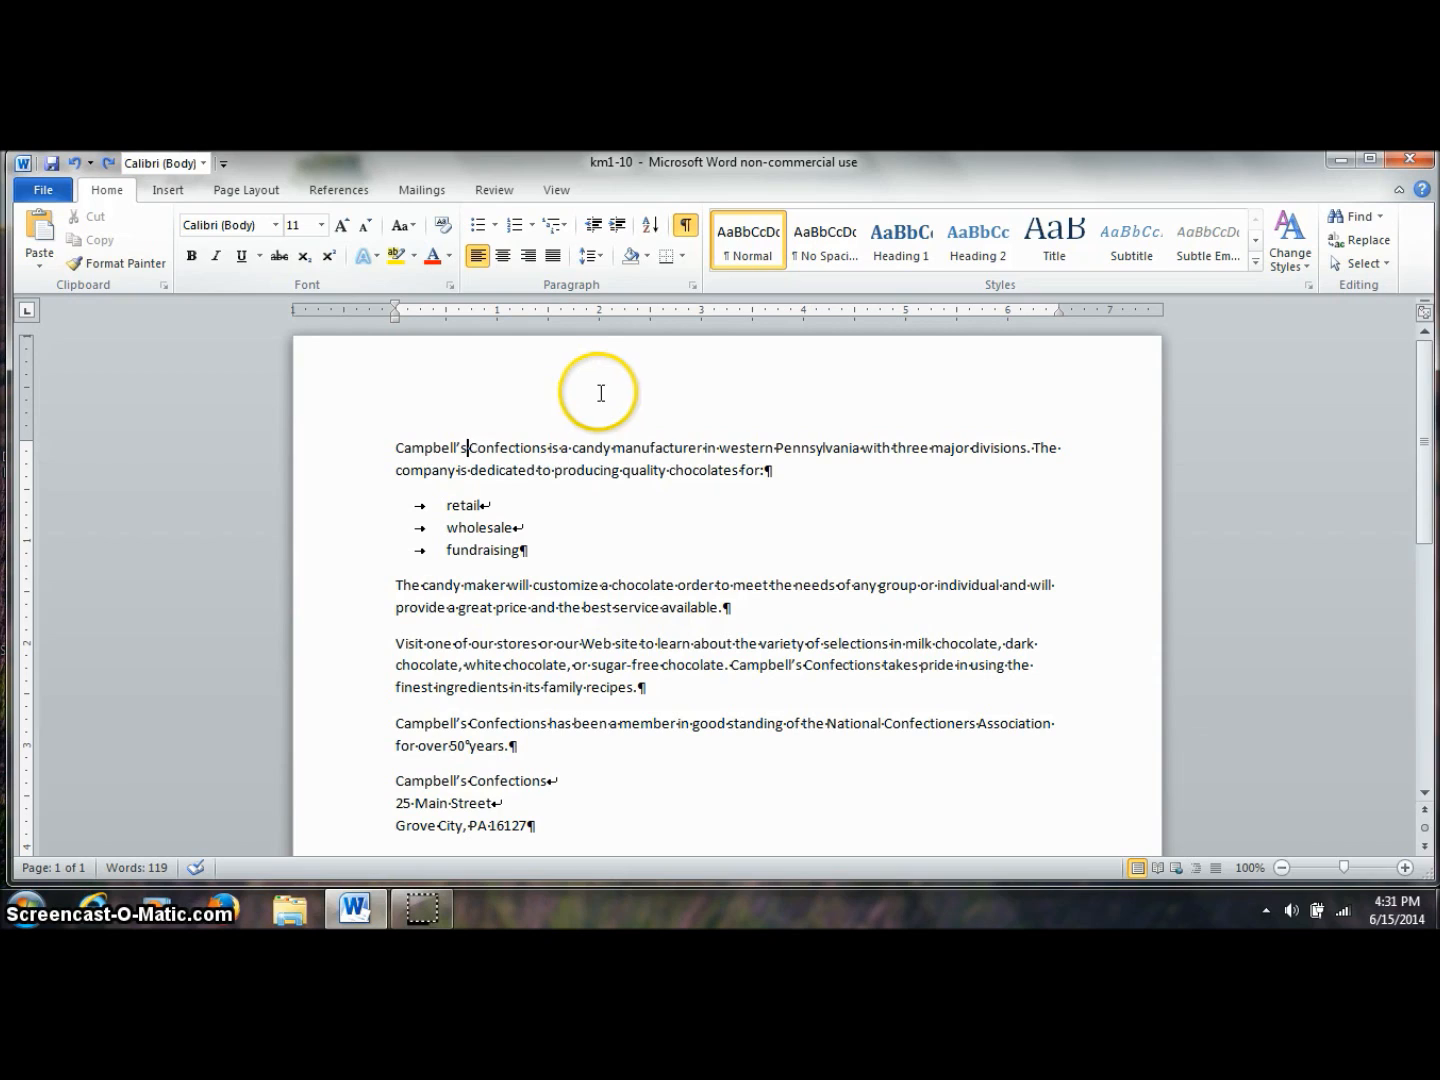
# Insert the word "midsize" before "candy manufacturer" in the first sentence
pyautogui.click(572, 446)
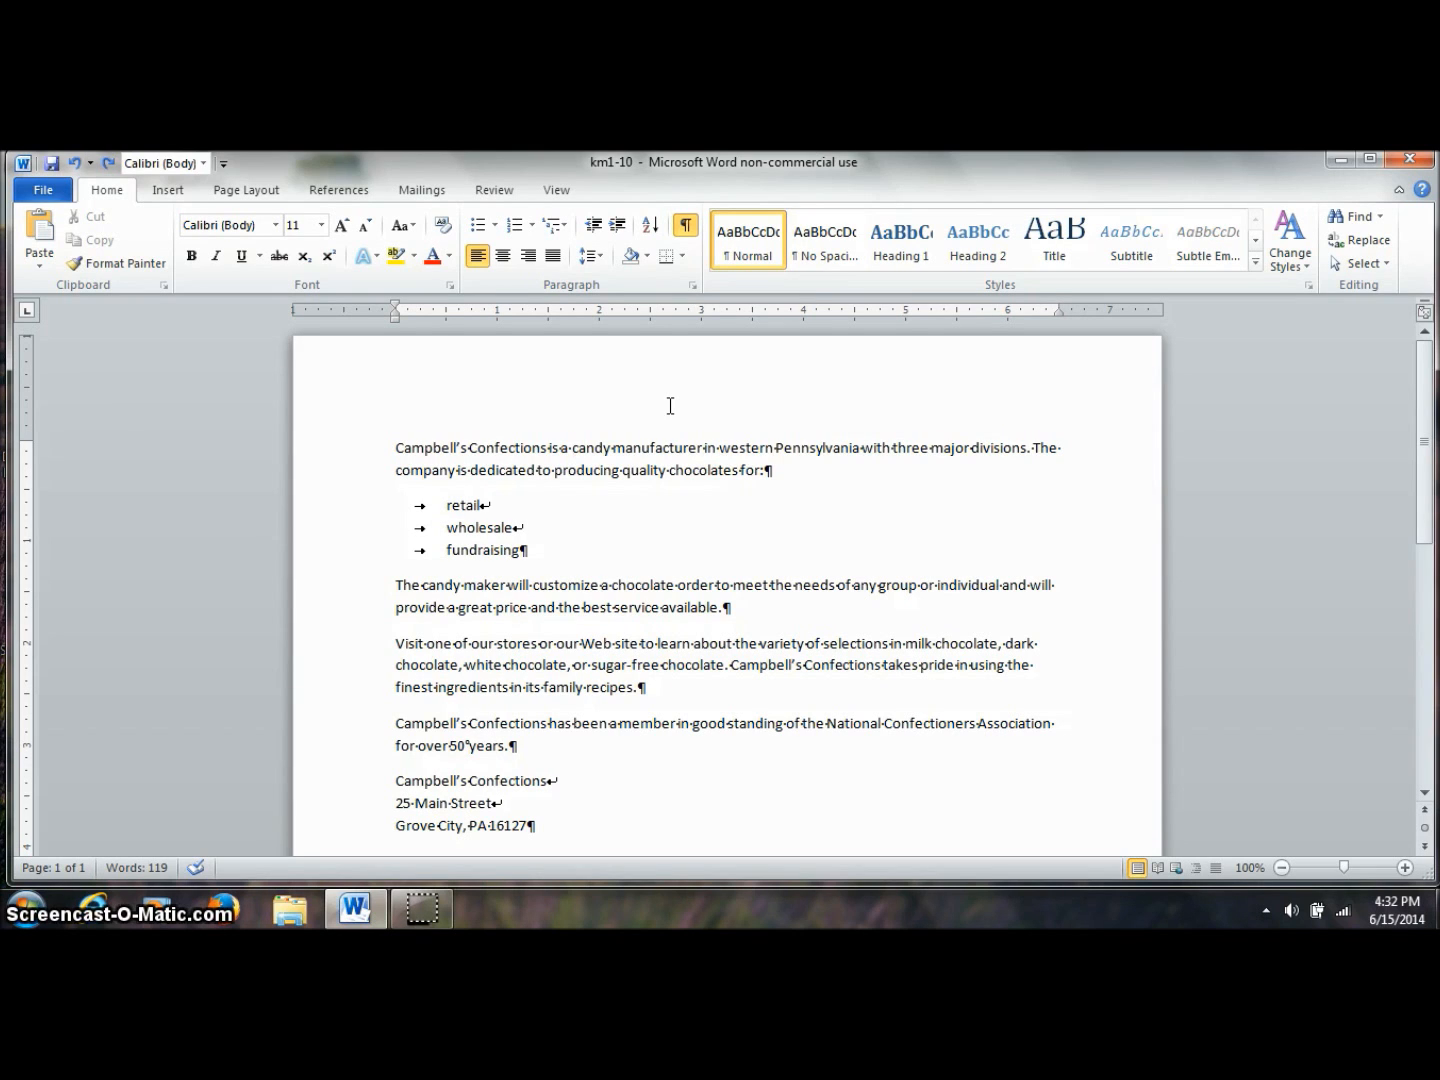
pyautogui.write('mif')
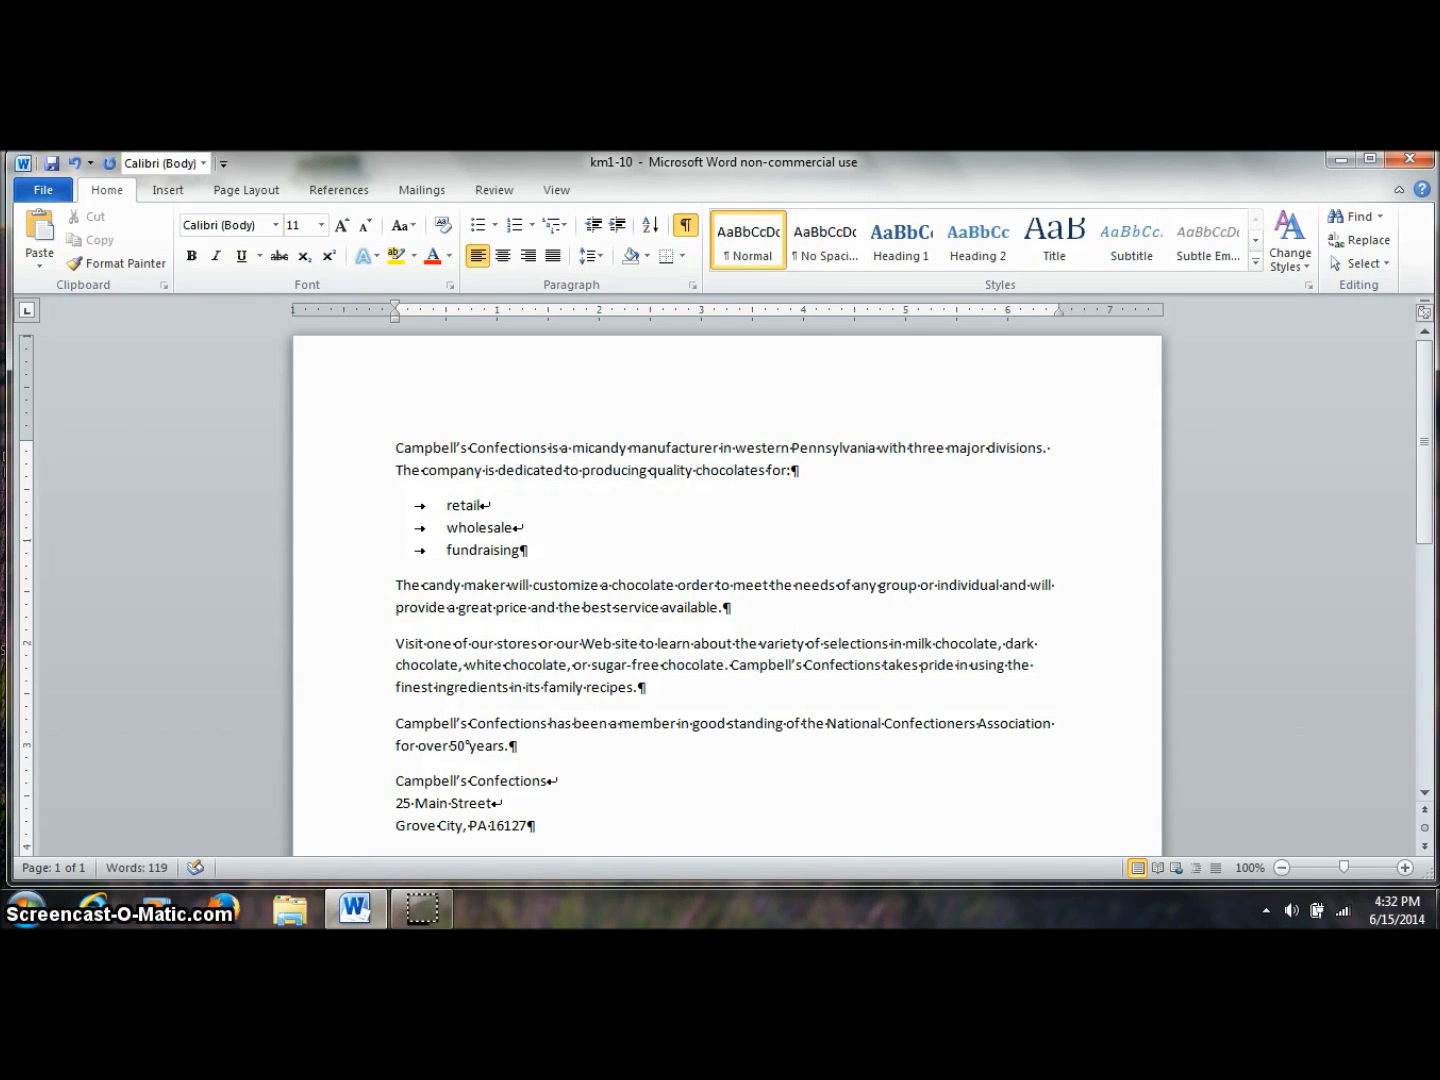
pyautogui.press('BackSpace')
pyautogui.write('dsize')
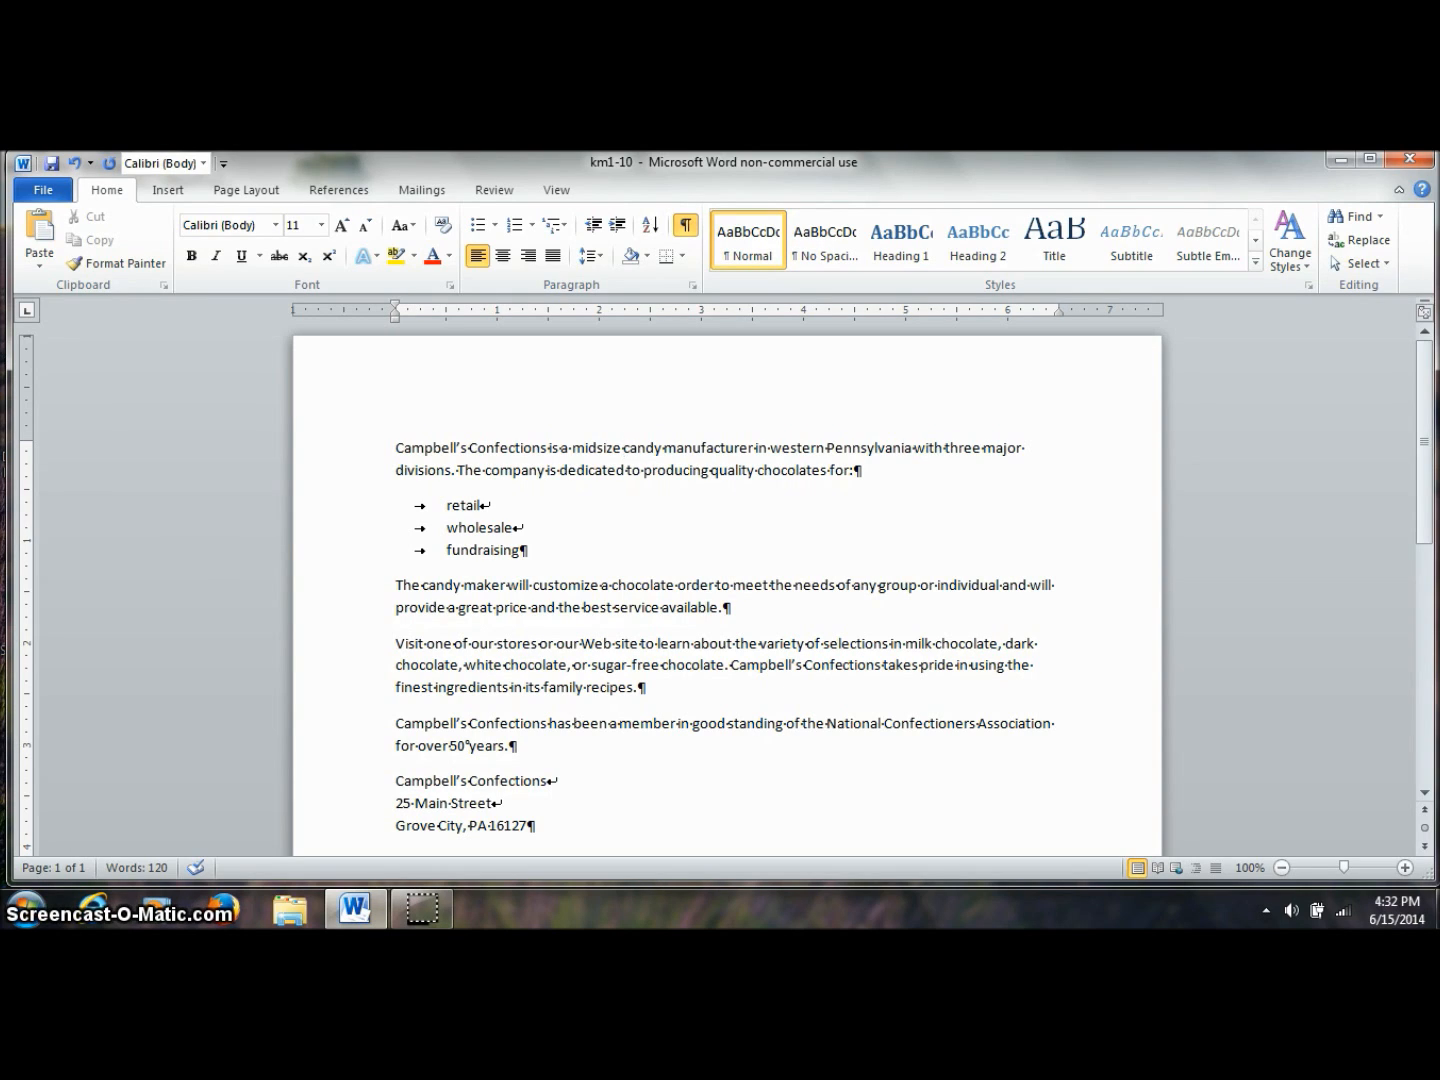
# Undo and redo the "midsize" insertion, then open the list of undoable actions and close it without choosing one
pyautogui.hotkey('ctrl', 'BackSpace')
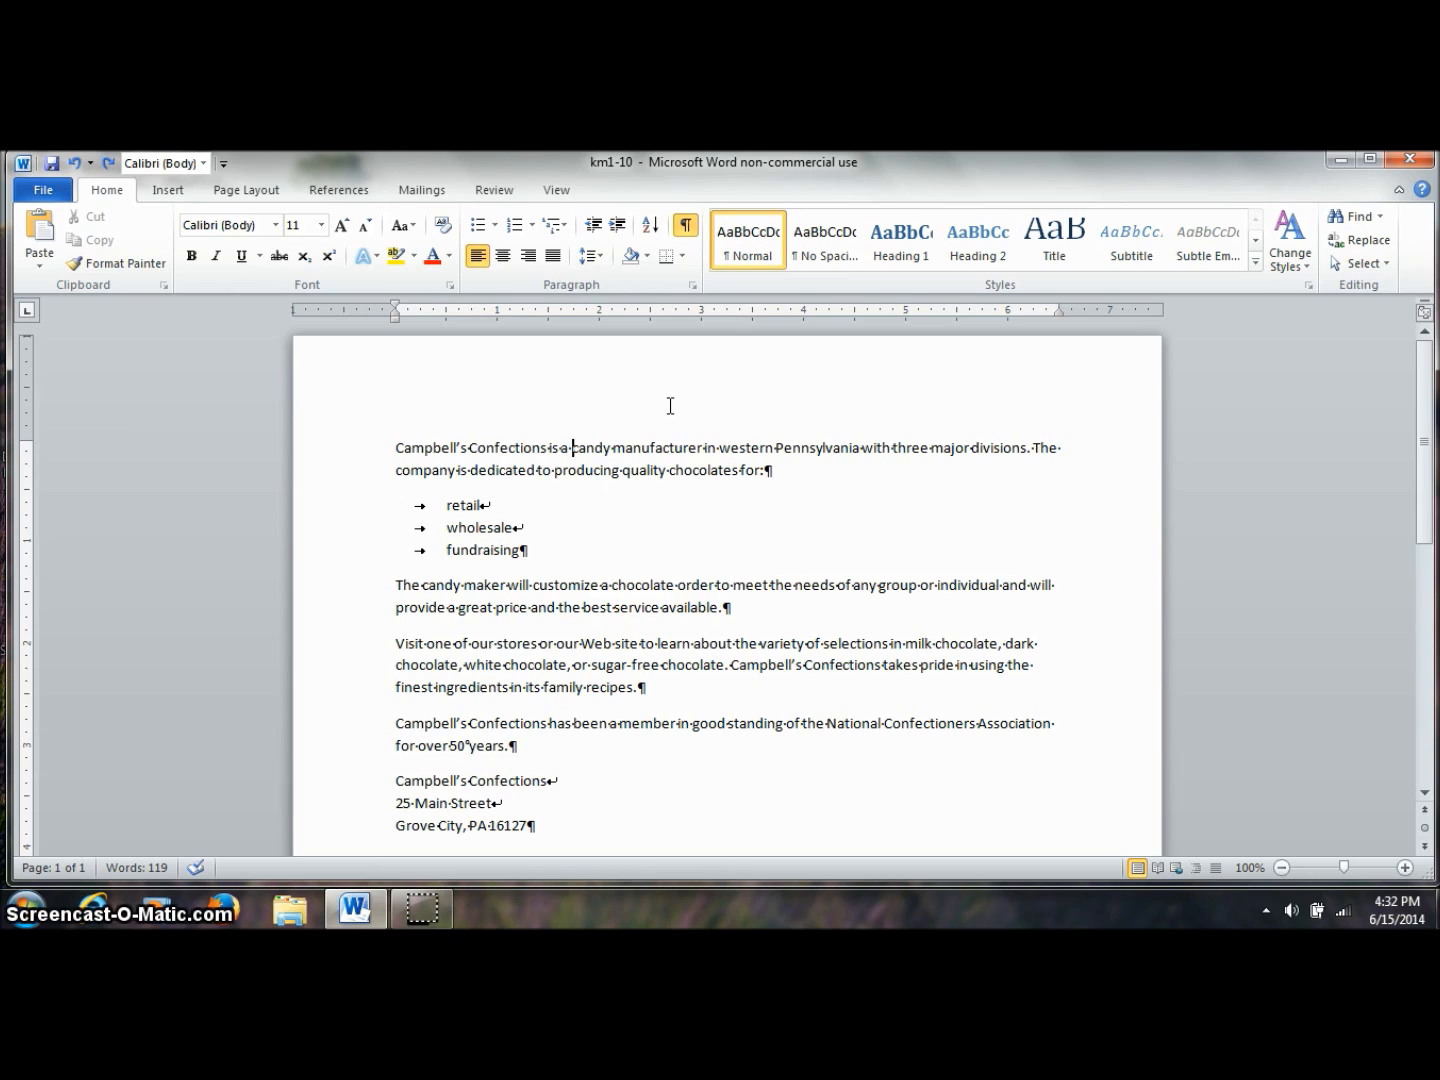
pyautogui.click(110, 165)
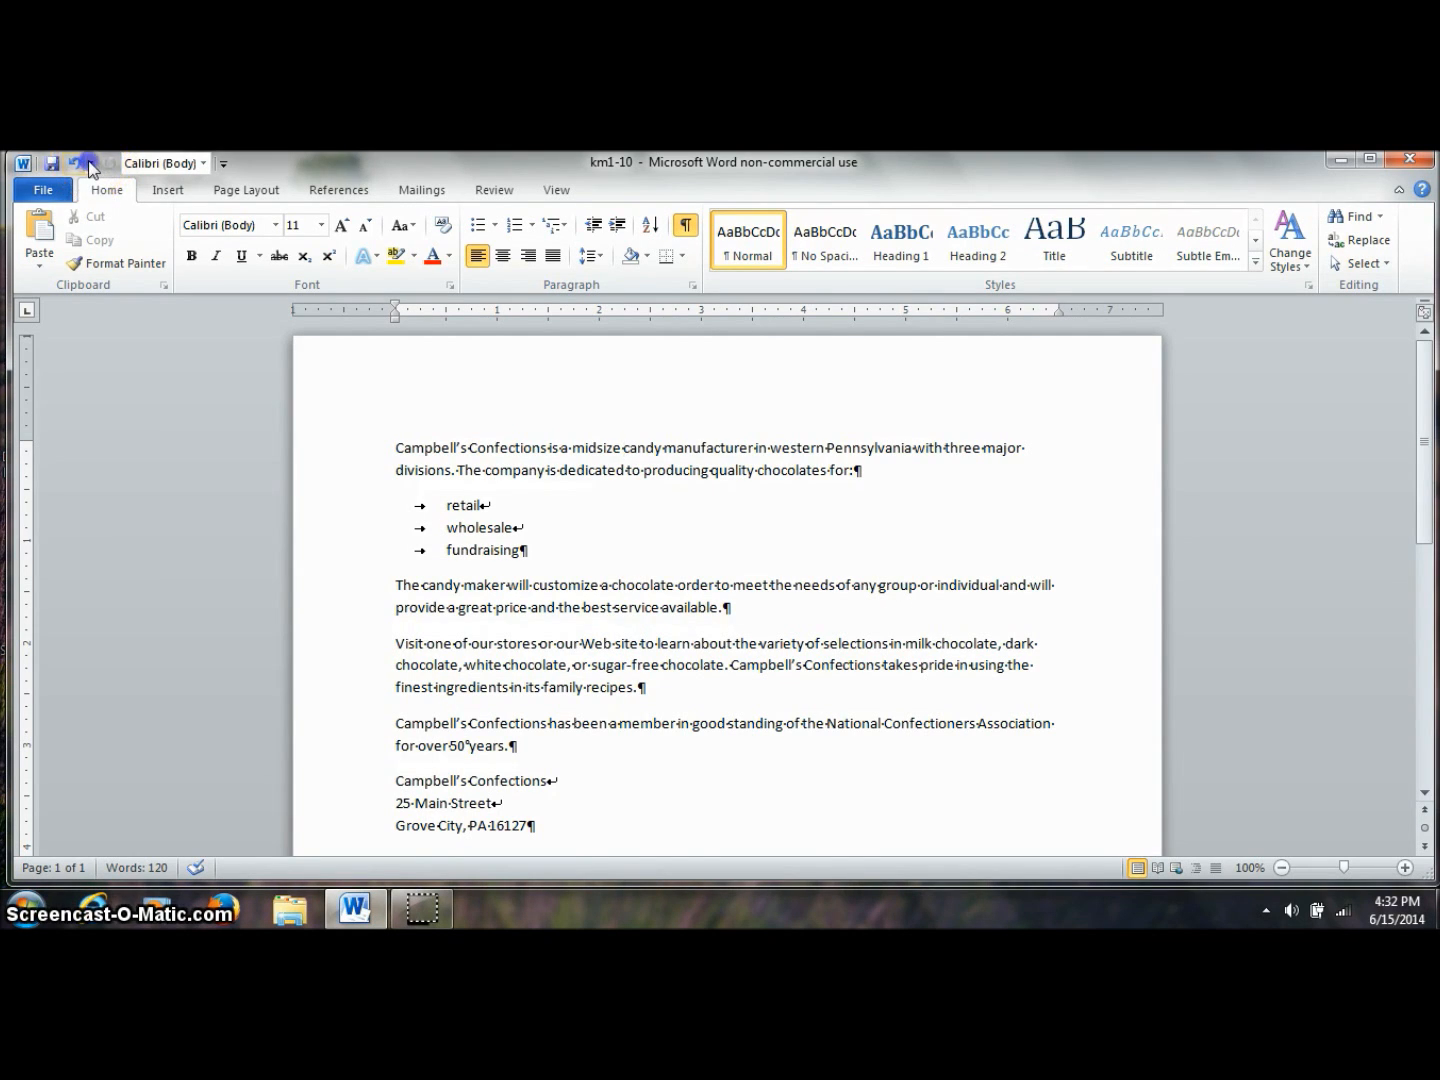
pyautogui.click(89, 164)
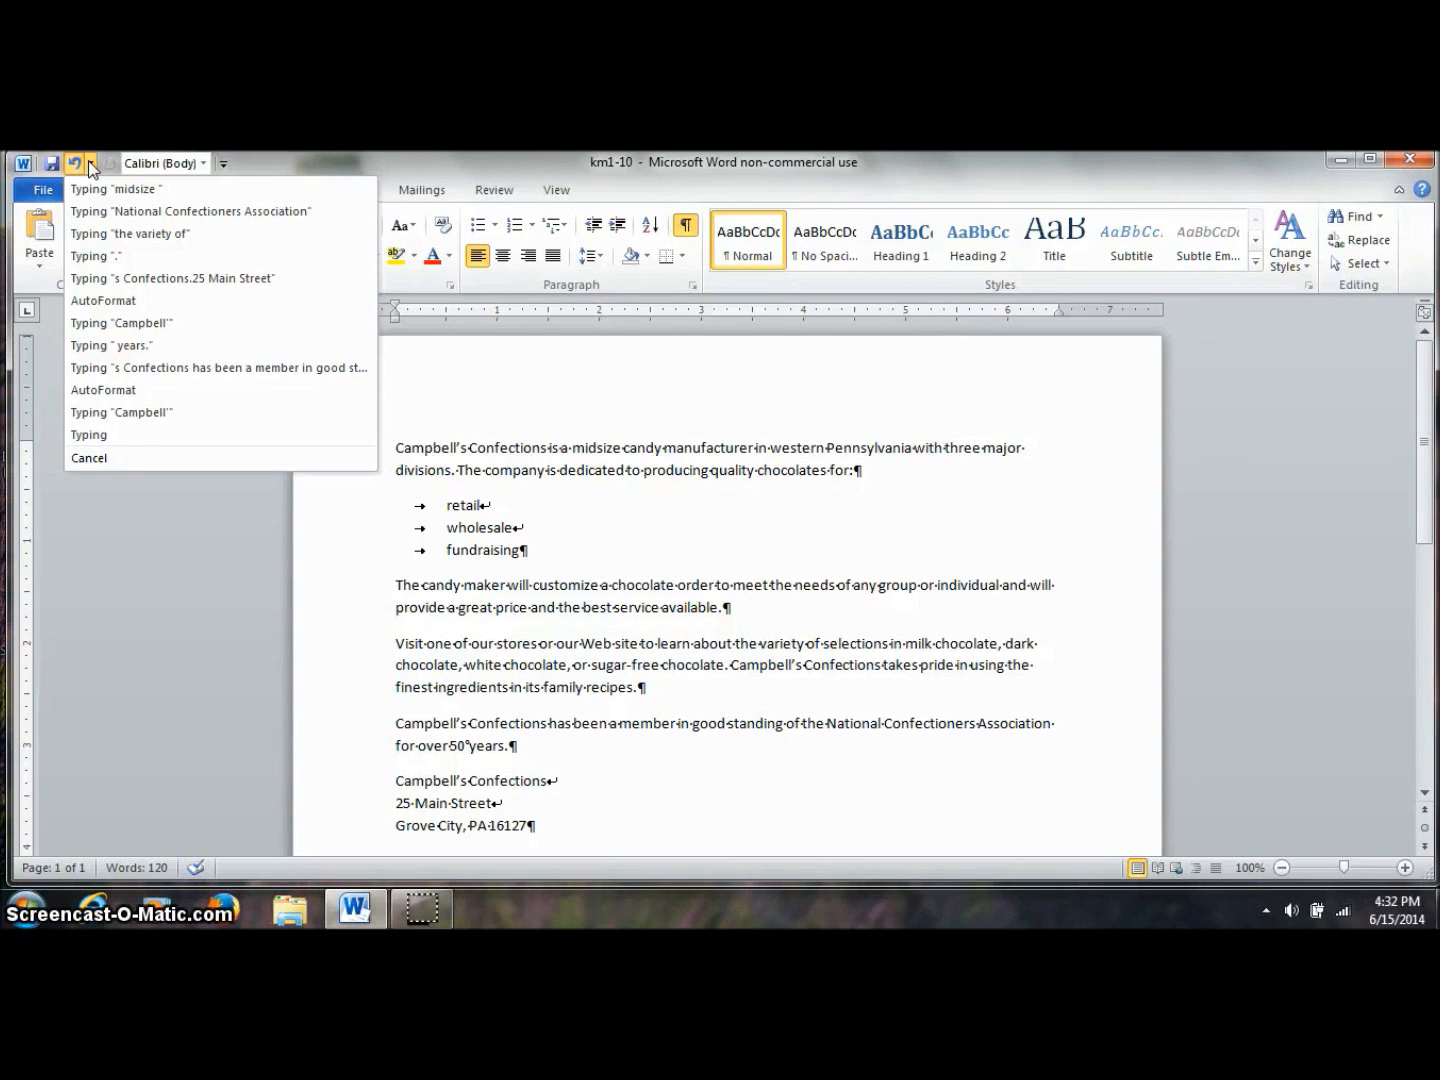
pyautogui.click(101, 455)
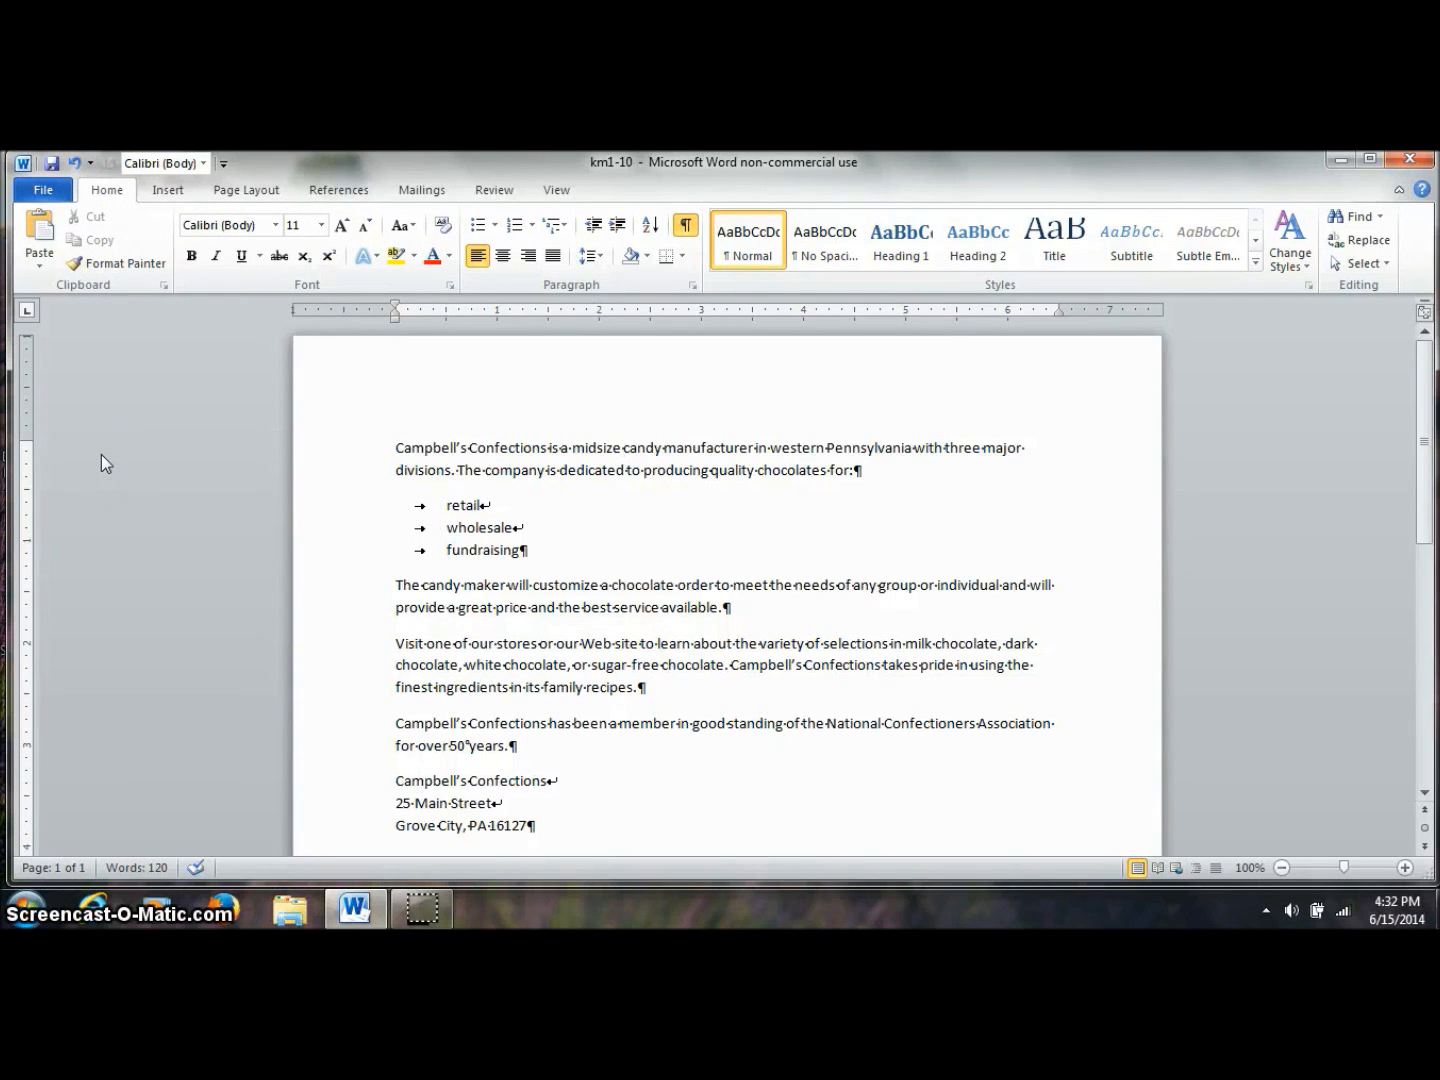
# Undo both the "midsize" insertion and the replacement of "NCA" with the association's full name
pyautogui.click(76, 164)
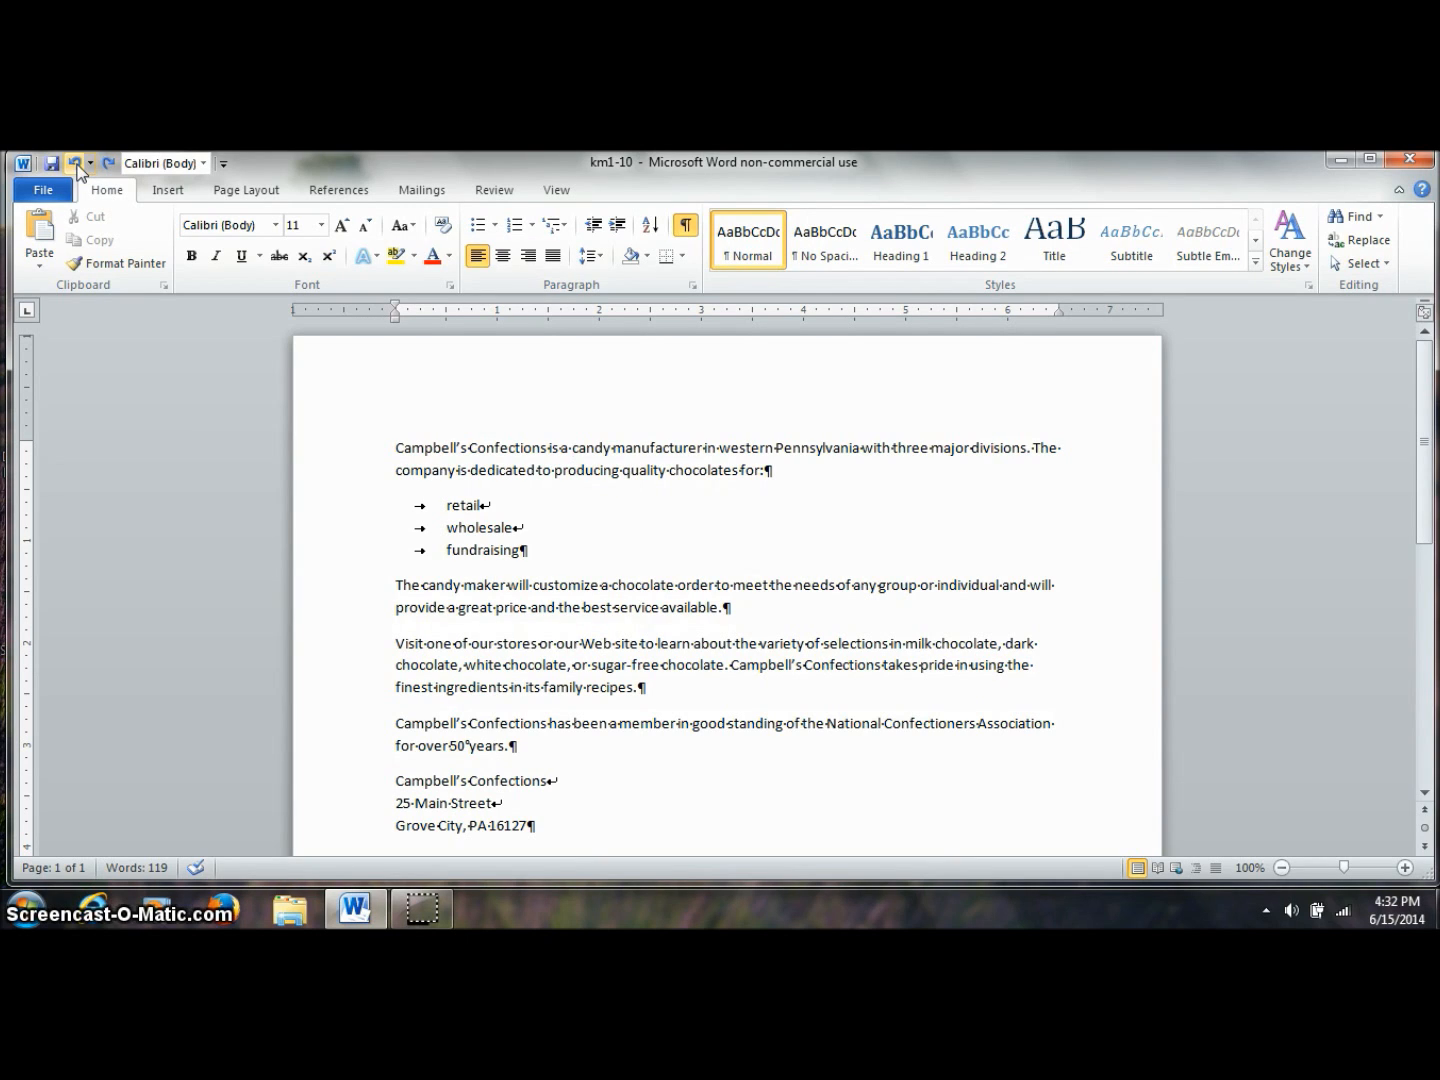
pyautogui.click(76, 164)
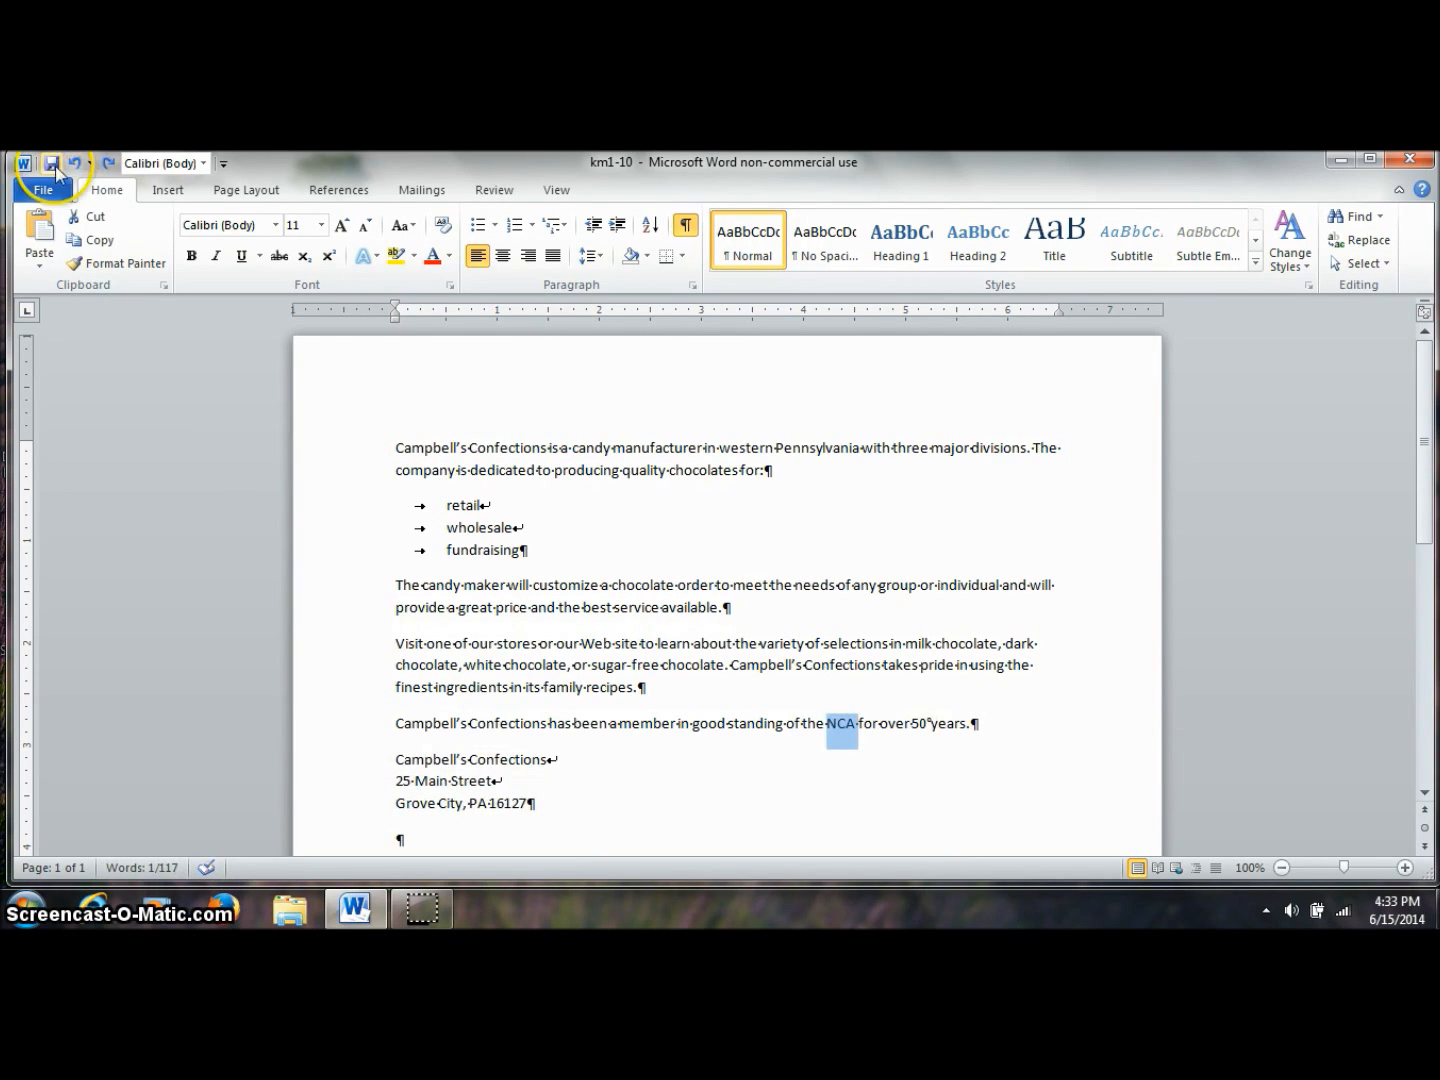
# Insert the word "popular" before "candy manufacturer" in the first paragraph and before "selections" in the "Visit one of our stores" paragraph
pyautogui.click(572, 450)
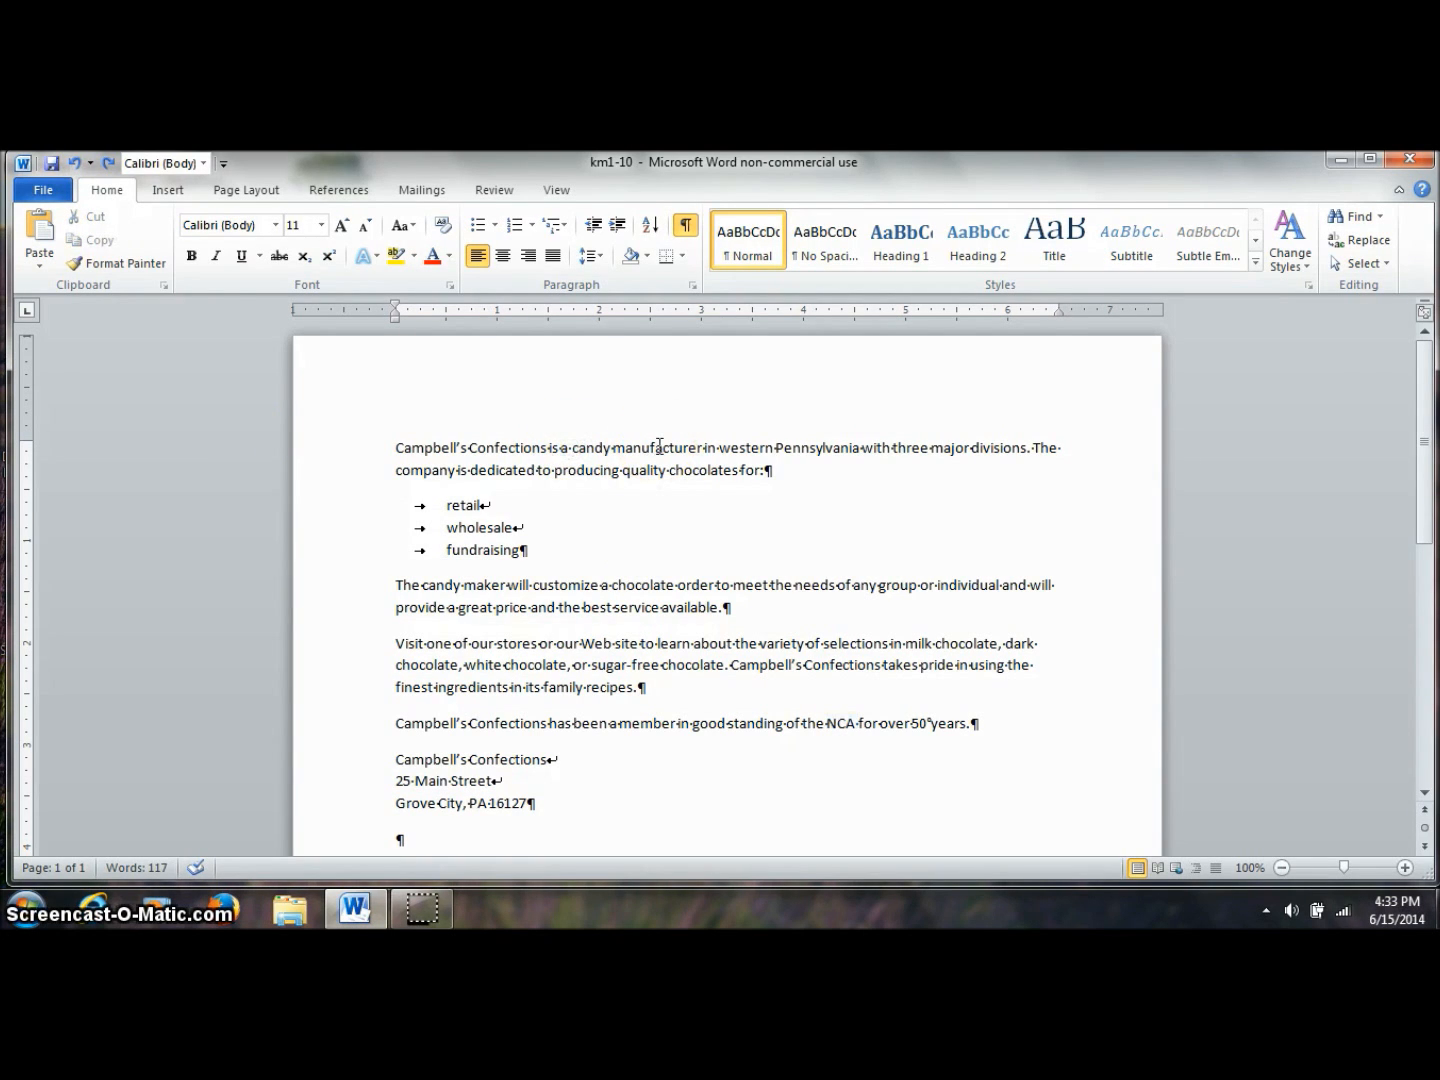
pyautogui.write('popular')
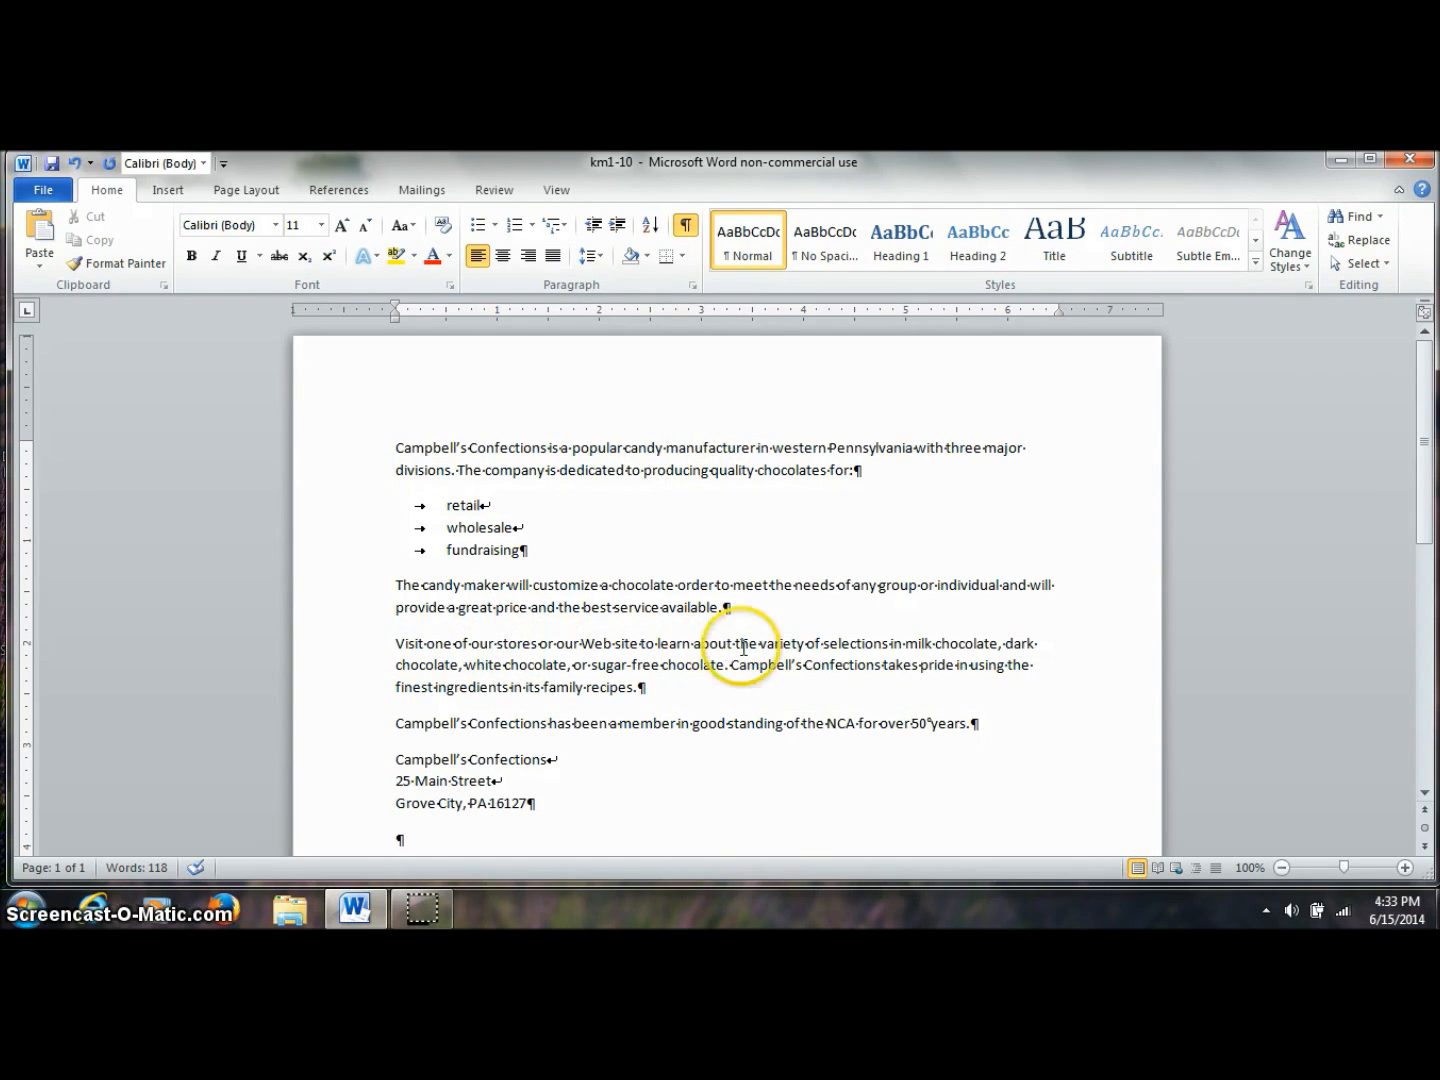
pyautogui.click(822, 643)
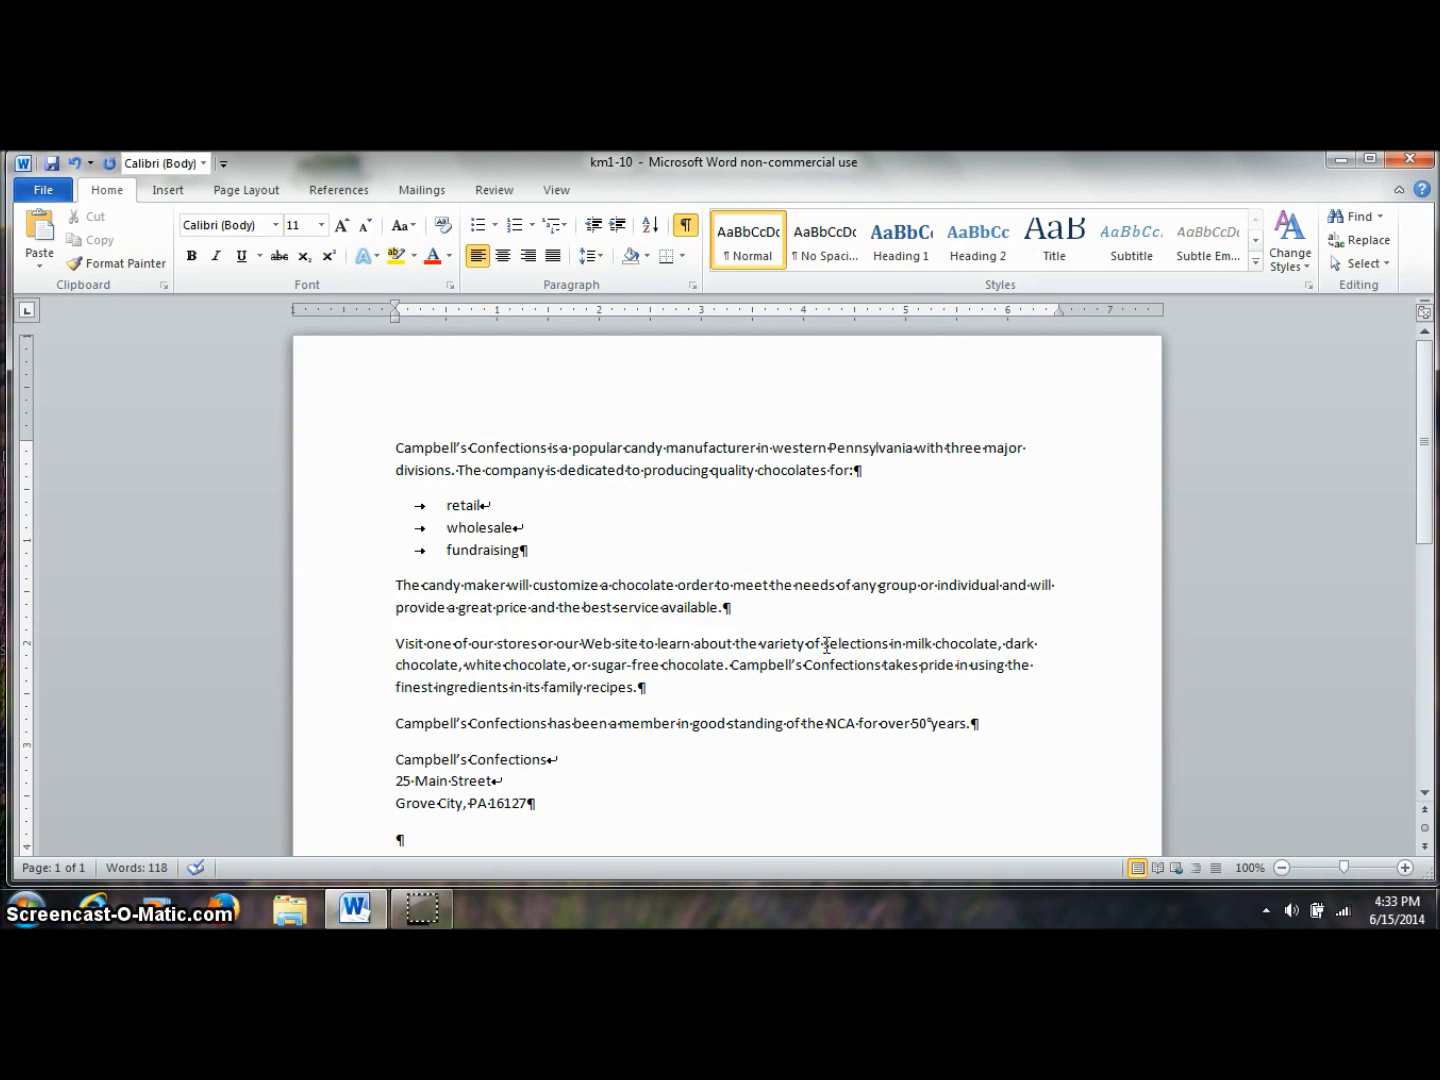
pyautogui.write('popular')
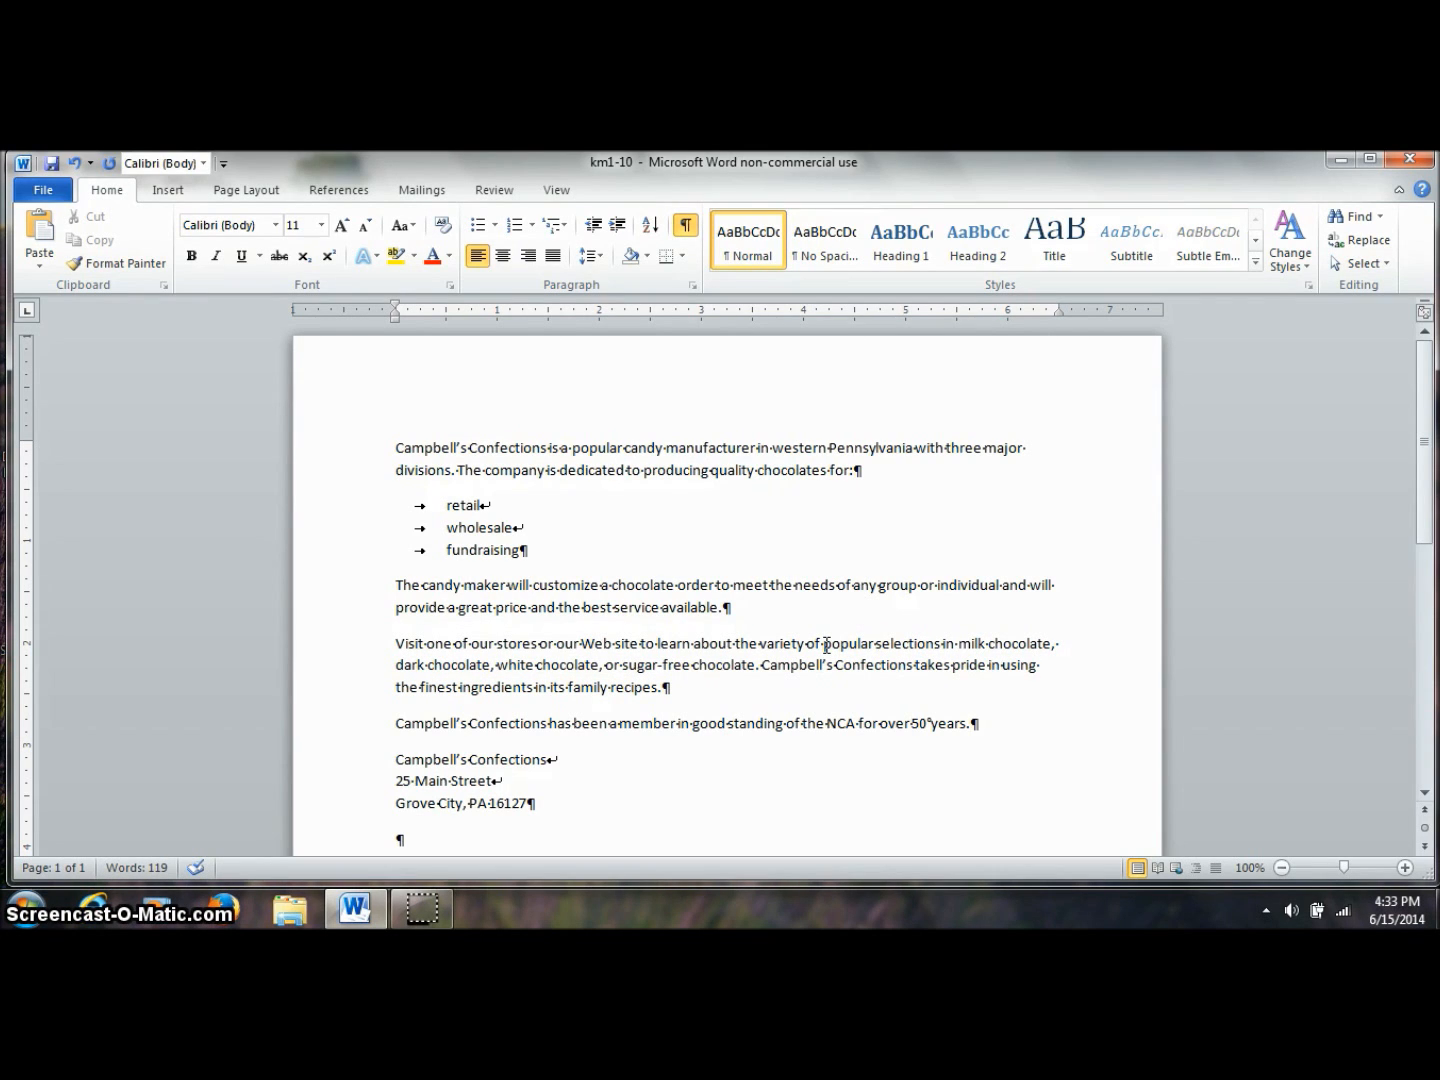